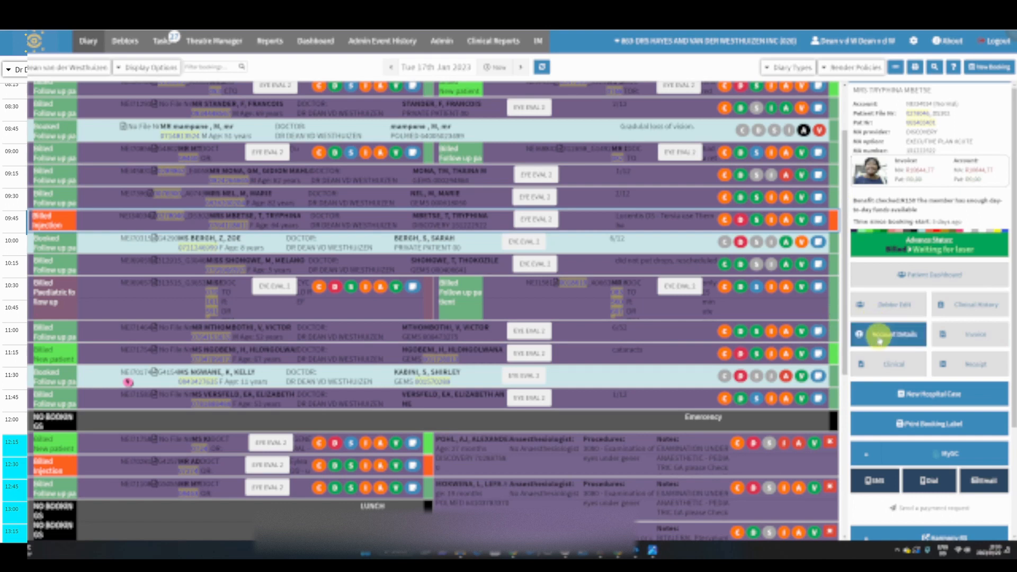
Open the patient dashboard for the selected 09:45 injection booking and skim its widgets
left_click(906, 278)
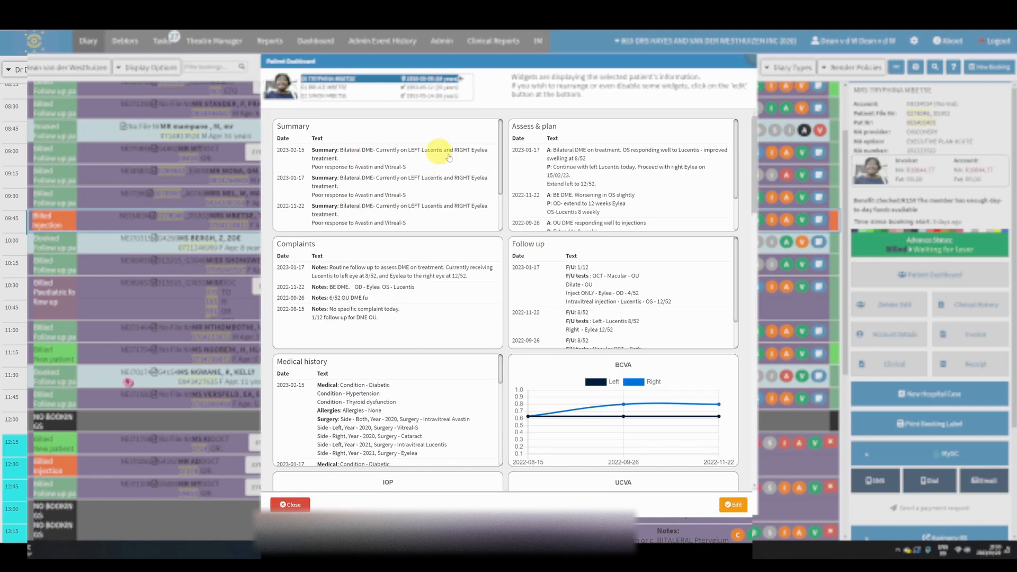
scroll(438, 173, "down", 2)
scroll(472, 243, "down", 5)
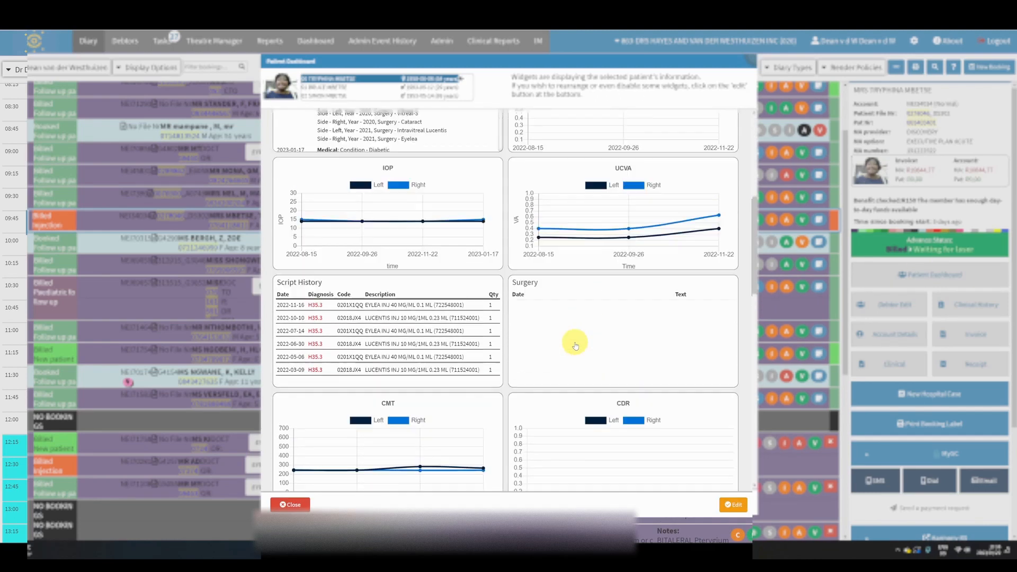
scroll(575, 340, "up", 5)
scroll(454, 193, "up", 2)
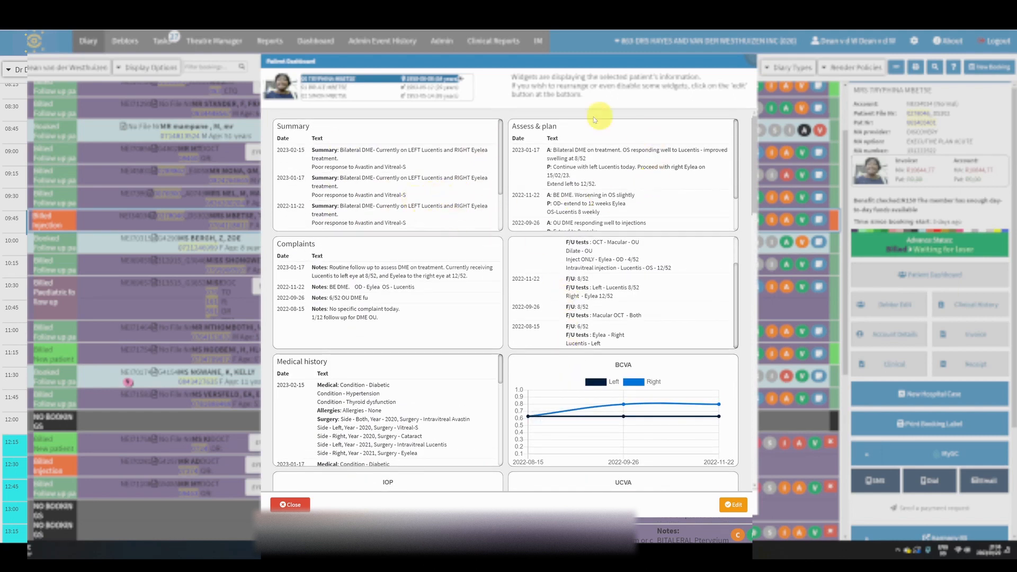
Review the patient's Summary, Assess & plan, Complaints and Follow up entries on the dashboard
scroll(605, 190, "down", 2)
scroll(535, 186, "up", 1)
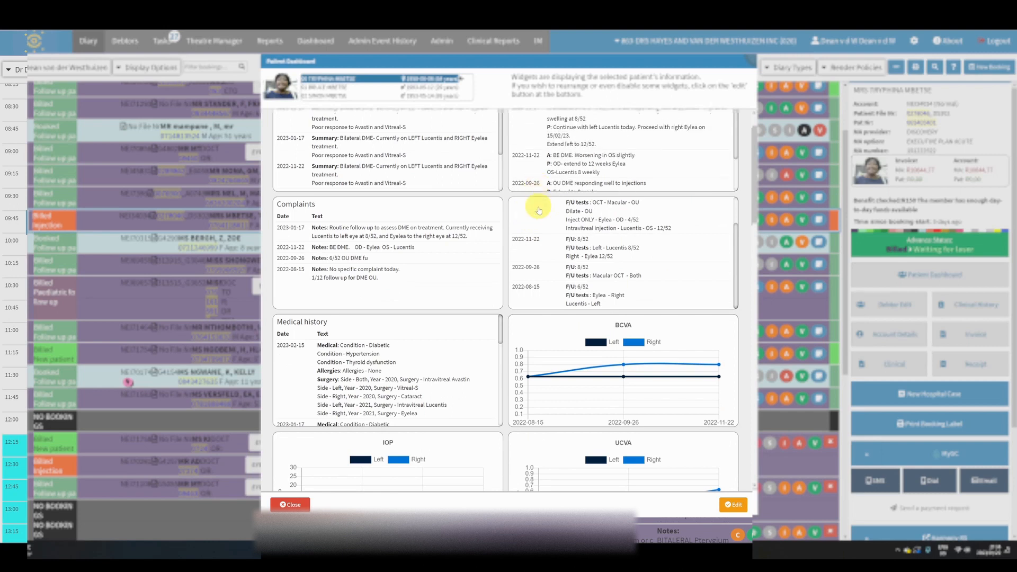
scroll(540, 208, "up", 2)
scroll(543, 164, "down", 3)
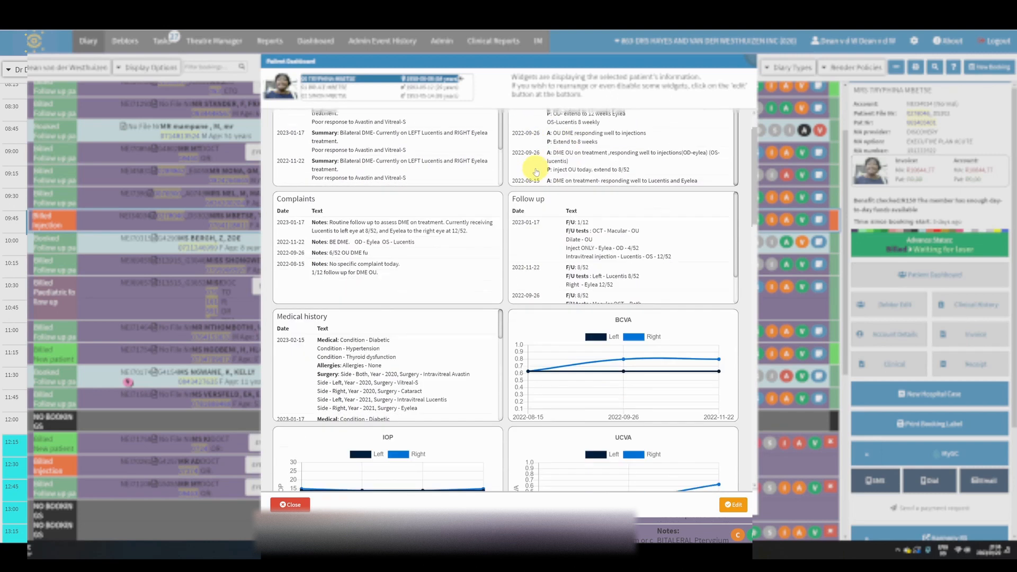
scroll(542, 156, "up", 4)
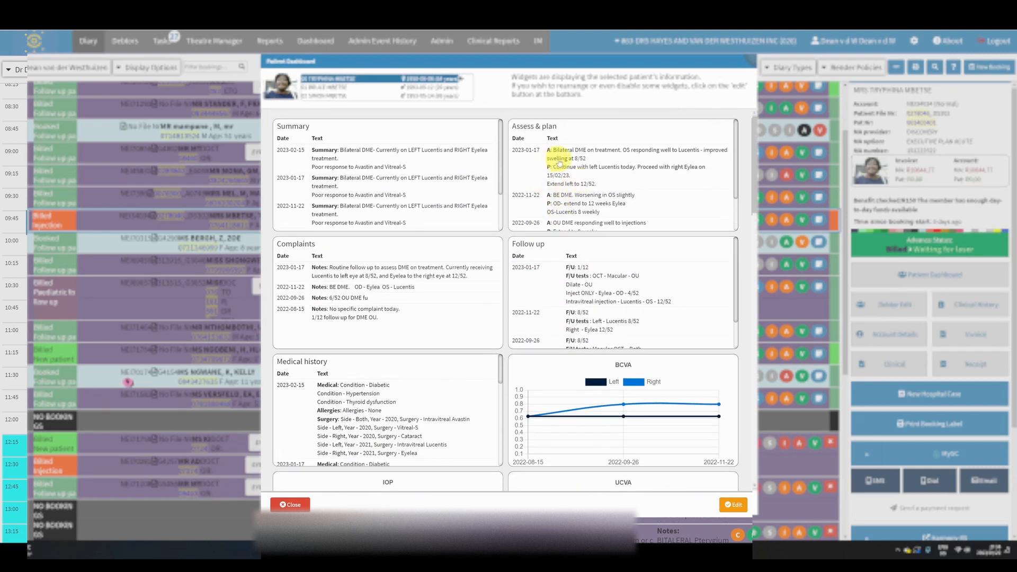
scroll(561, 166, "down", 1)
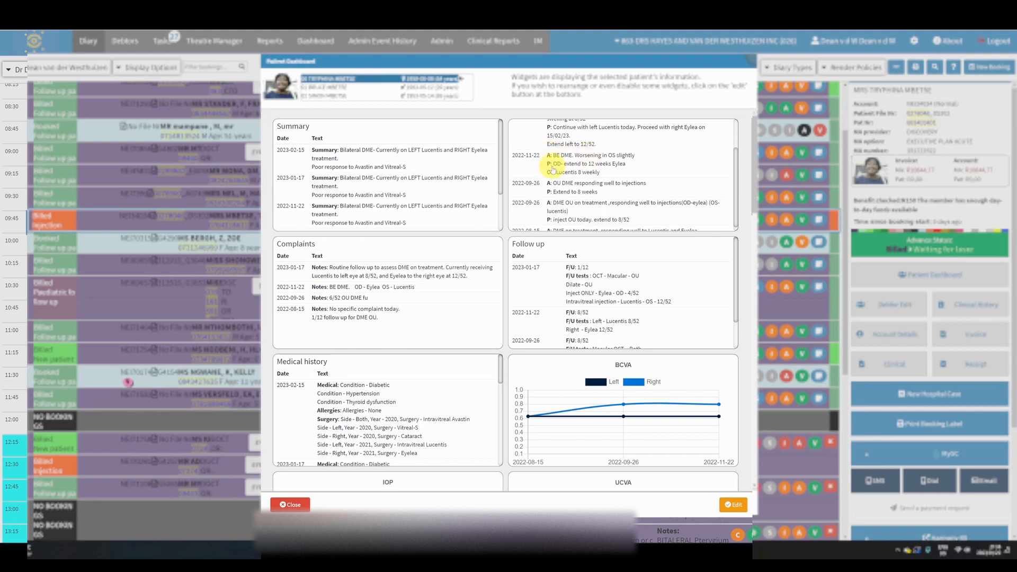
scroll(560, 188, "down", 3)
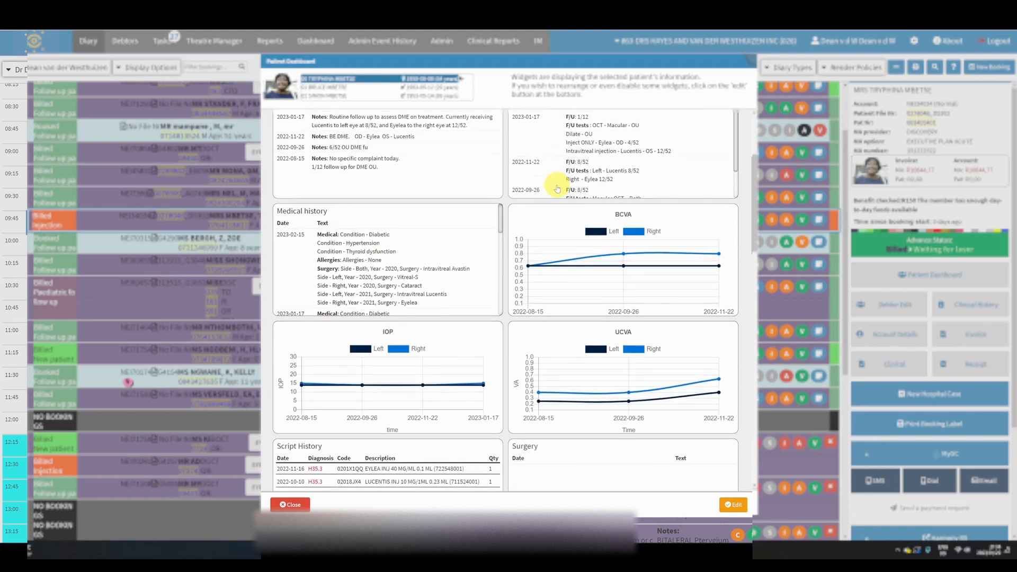
scroll(553, 192, "up", 4)
scroll(356, 168, "down", 2)
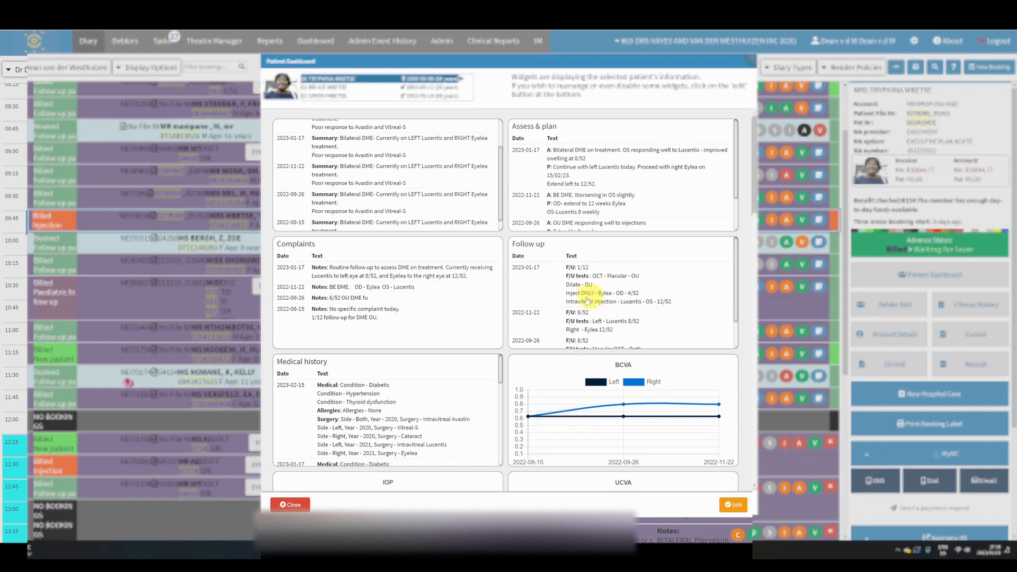
scroll(583, 286, "down", 2)
scroll(530, 249, "up", 2)
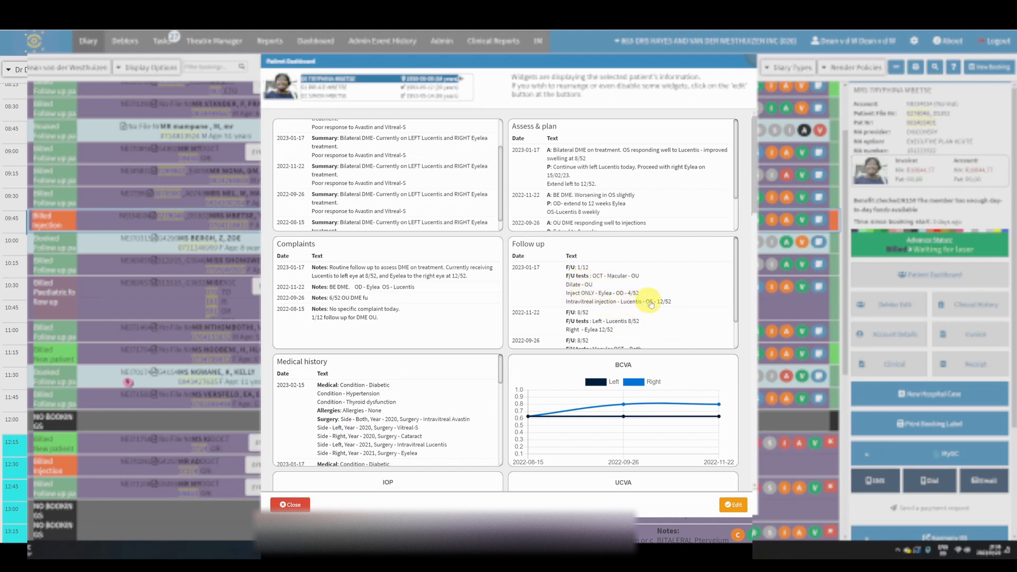
Examine the BCVA, UCVA, IOP and CMT graphs plus the script history and intravitreal records
scroll(651, 291, "down", 5)
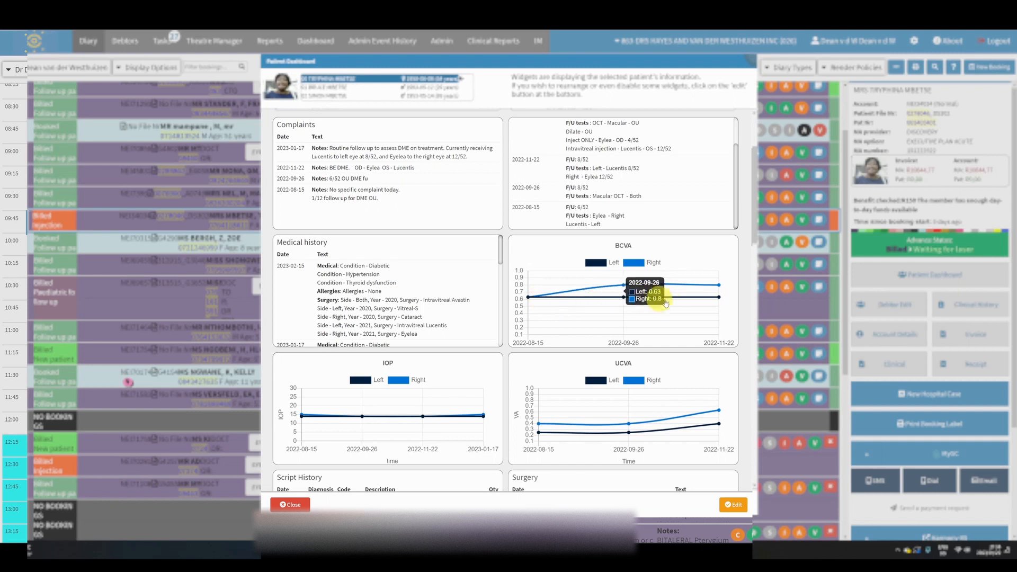
scroll(672, 319, "down", 2)
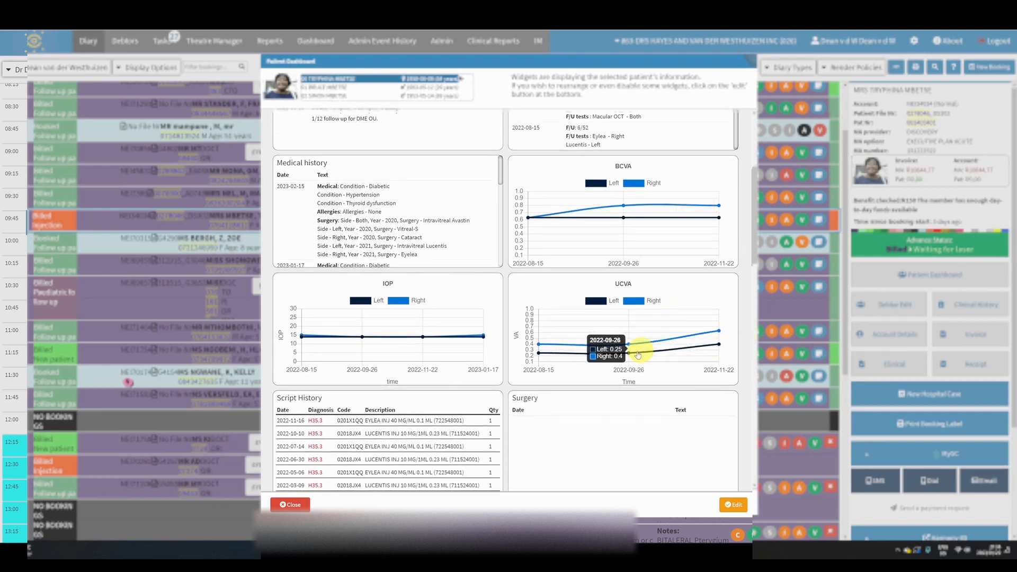
scroll(609, 345, "down", 1)
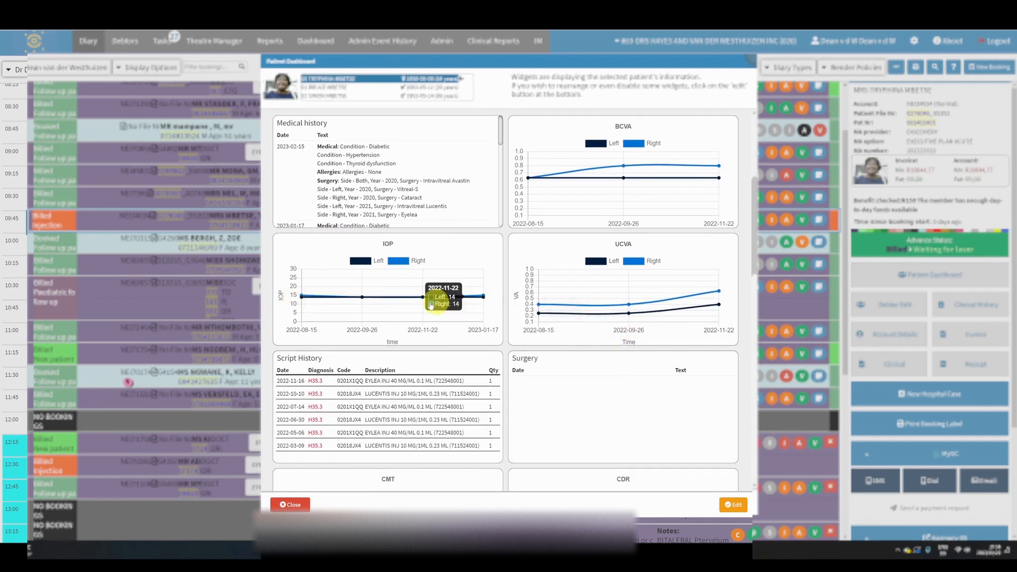
scroll(371, 297, "down", 4)
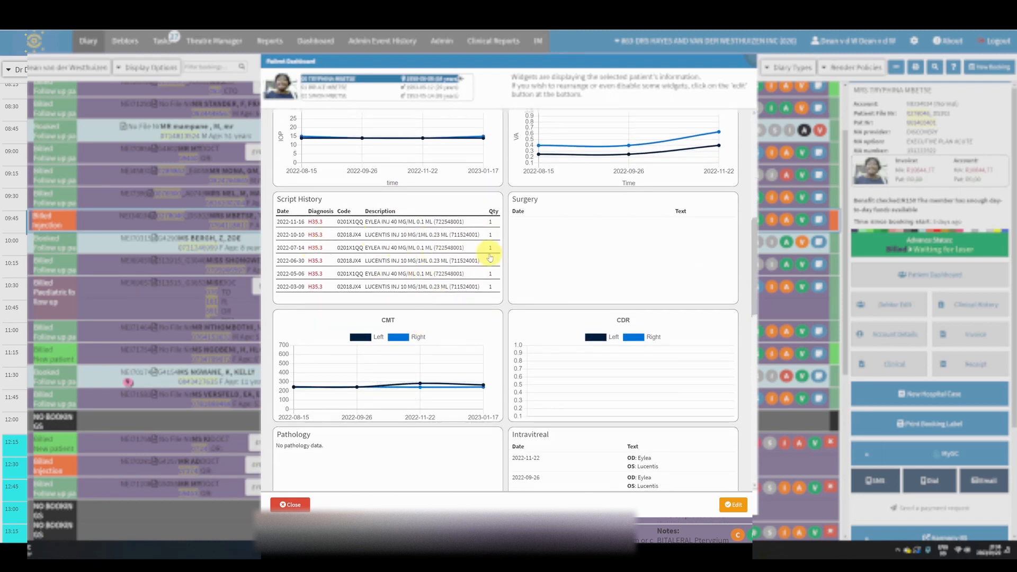
scroll(490, 258, "down", 2)
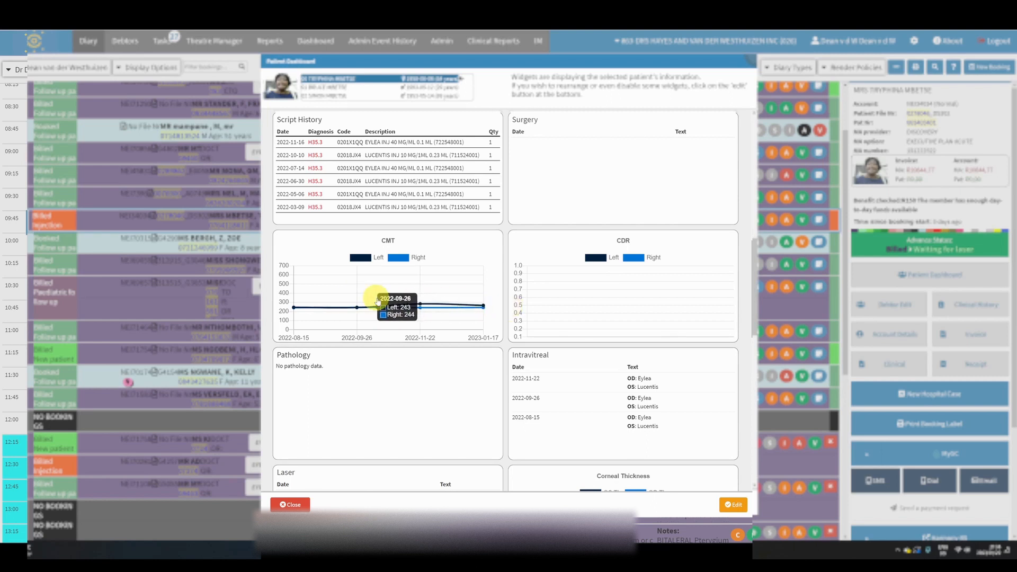
scroll(626, 302, "up", 6)
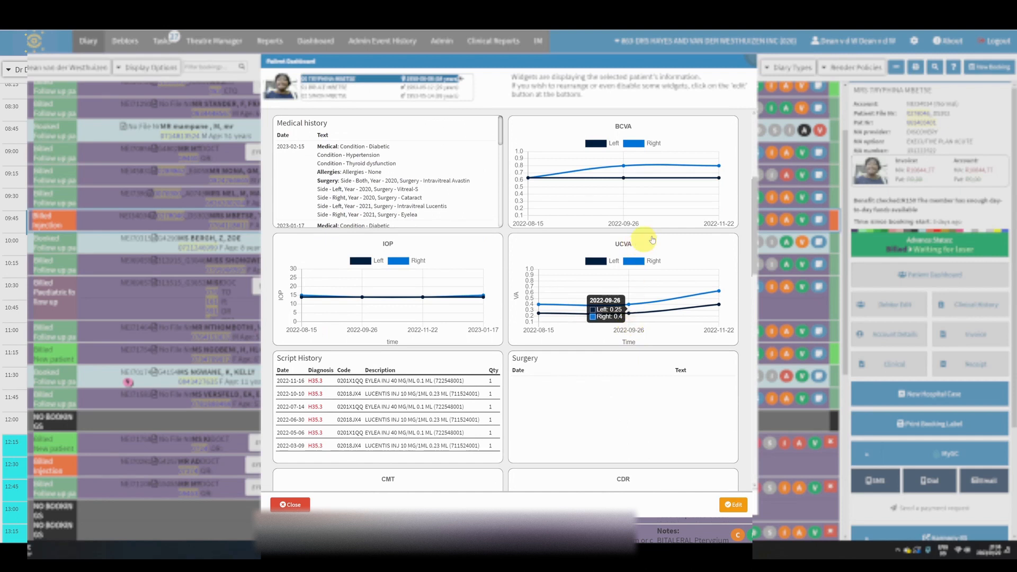
scroll(647, 249, "down", 8)
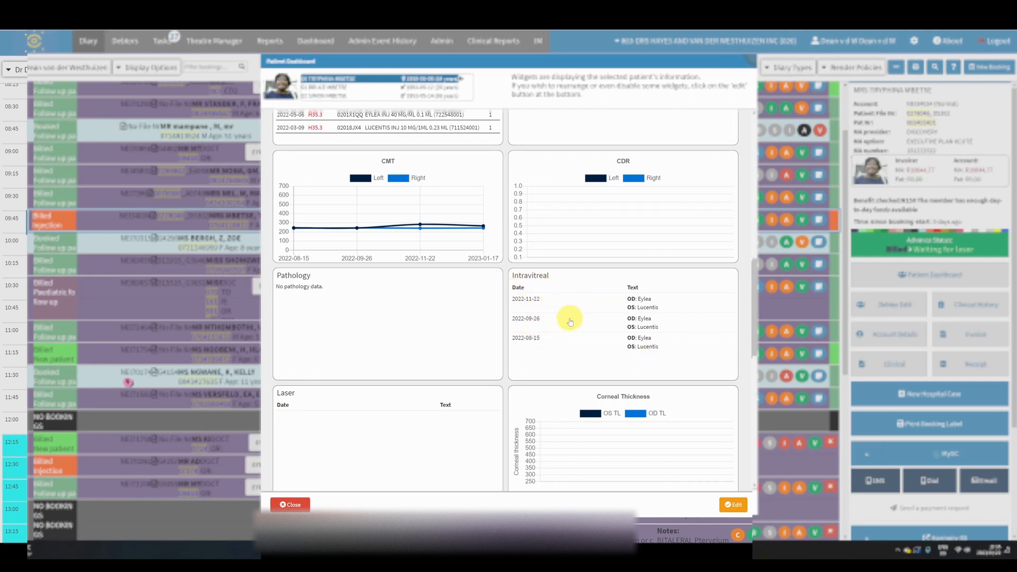
scroll(570, 321, "down", 3)
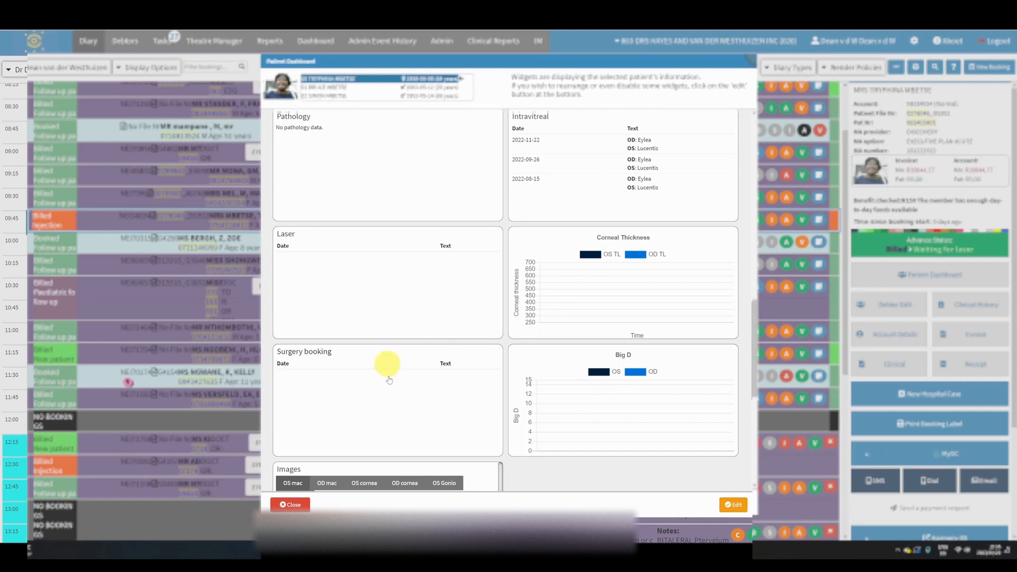
scroll(368, 410, "up", 7)
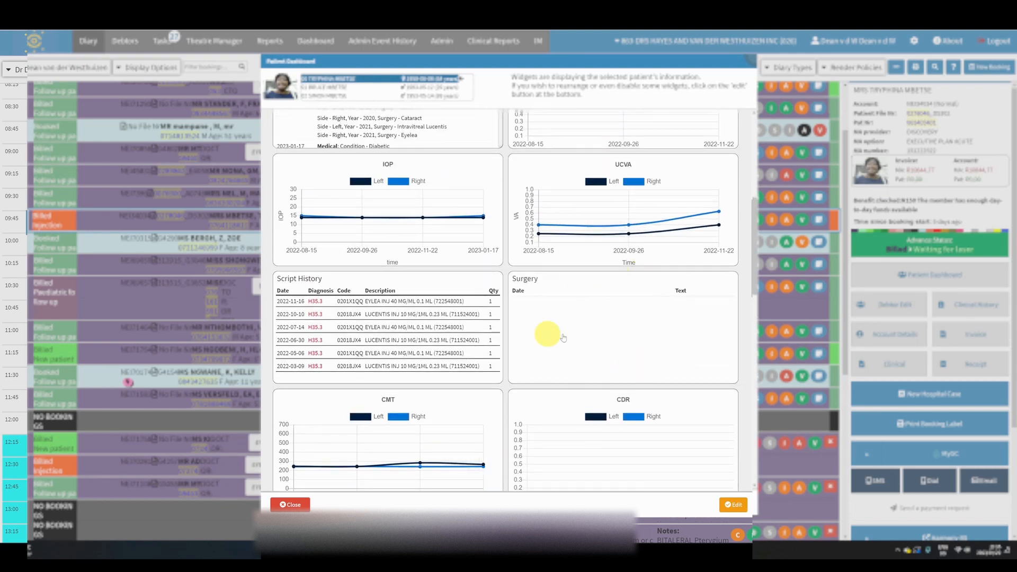
scroll(605, 399, "up", 6)
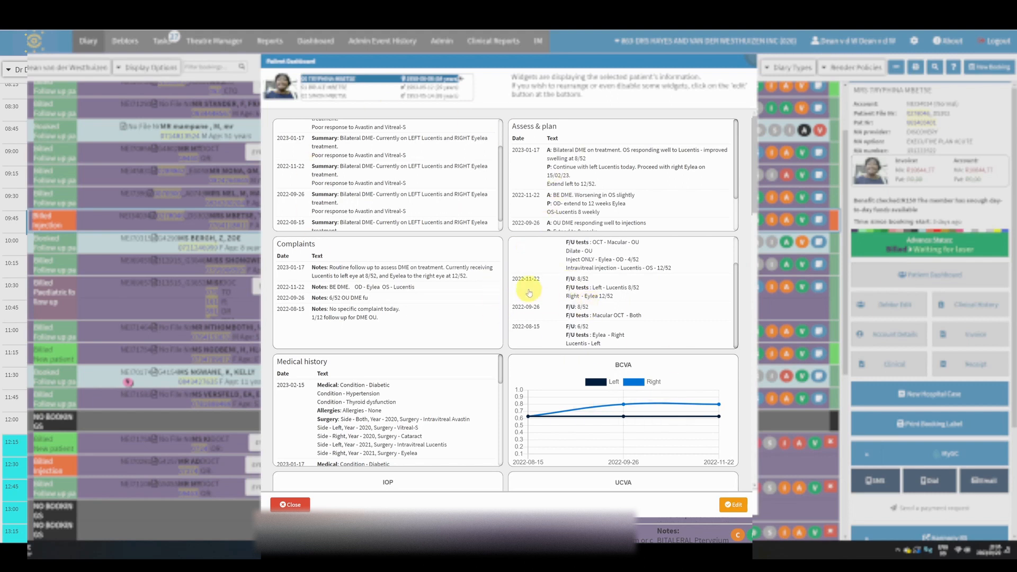
Look over the whole dashboard layout once more, from the clinical notes down to the Surgery booking, Big D and Images widgets
scroll(490, 286, "down", 1)
scroll(577, 296, "down", 1)
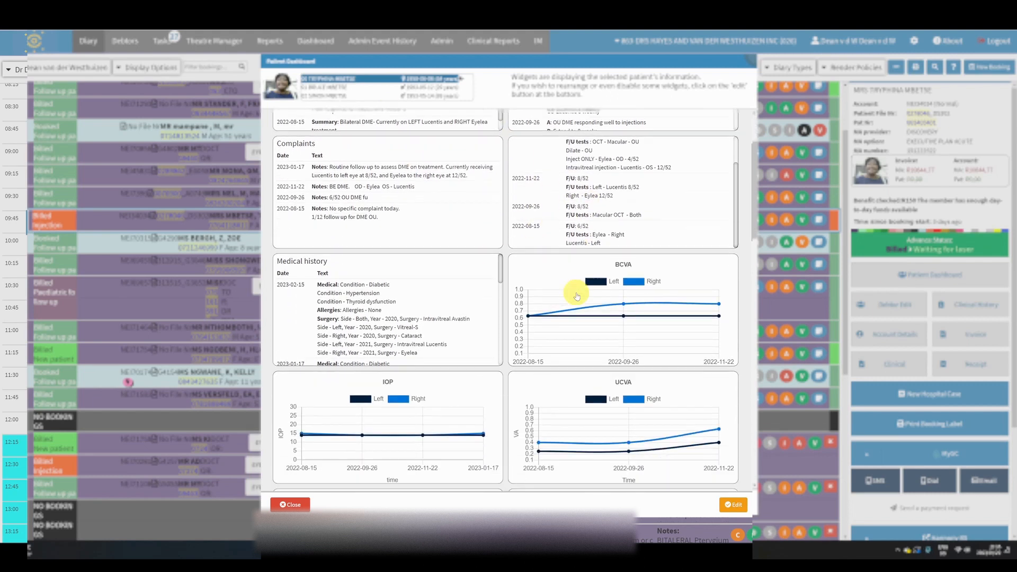
scroll(461, 345, "up", 2)
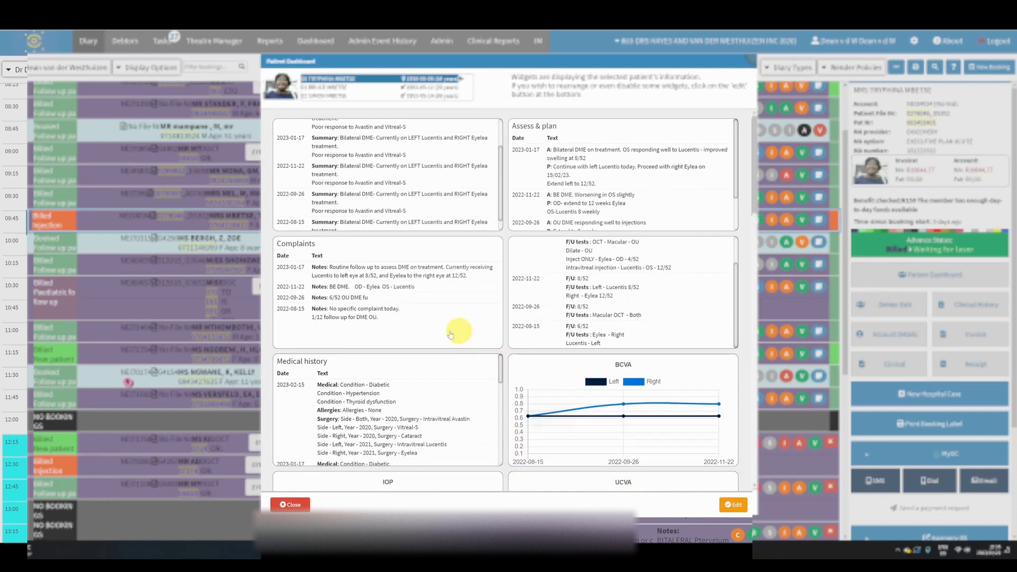
scroll(561, 334, "down", 3)
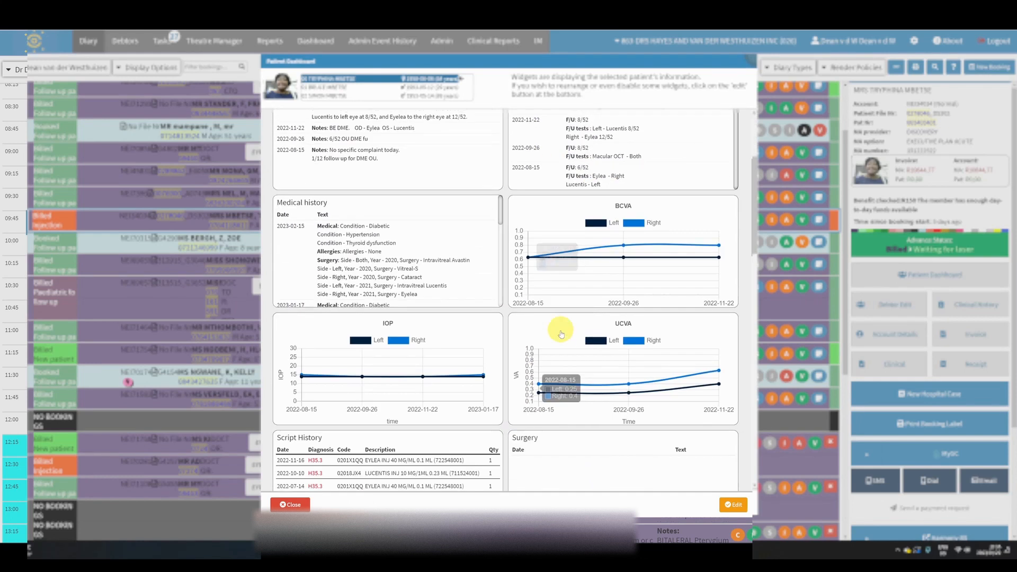
scroll(561, 334, "down", 9)
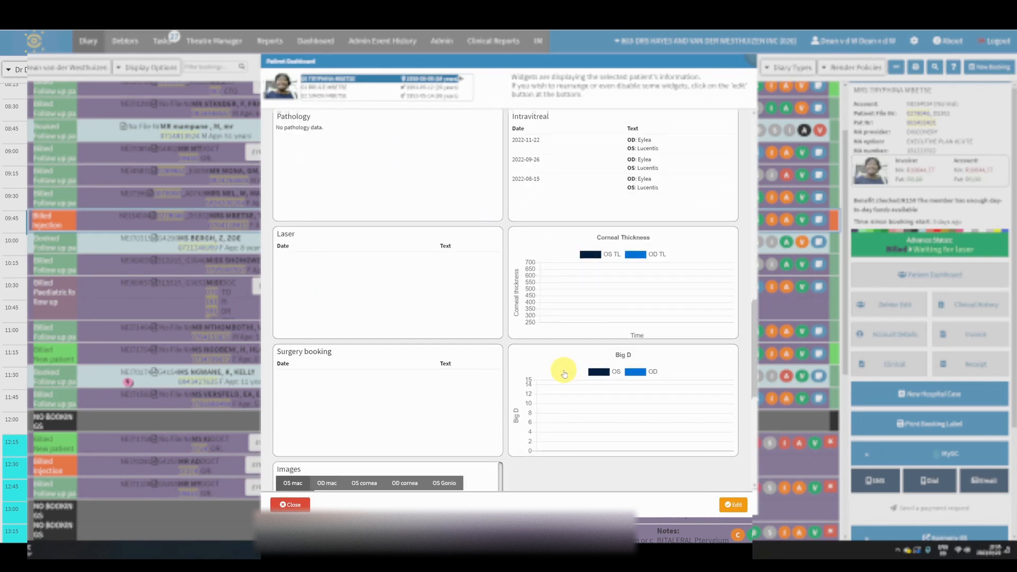
scroll(563, 392, "down", 3)
scroll(561, 371, "up", 12)
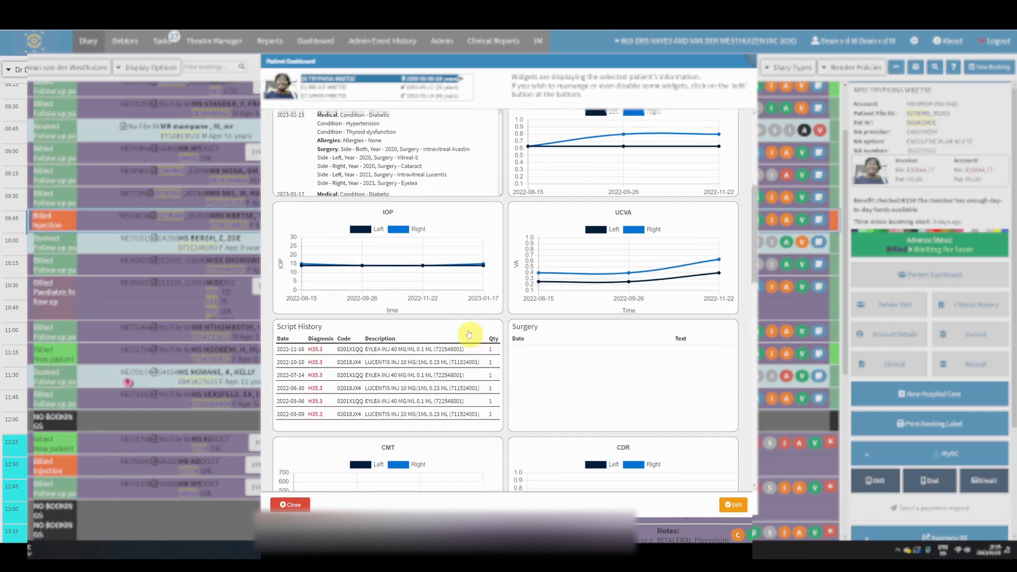
scroll(468, 333, "up", 5)
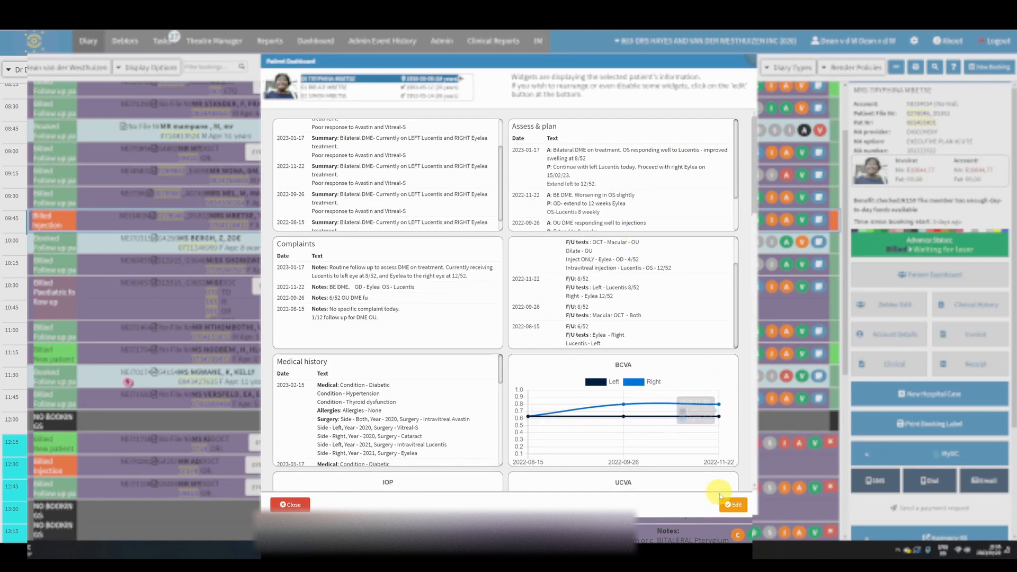
Put the dashboard in edit mode and start a custom graph with the EYE EXAMINATION 1 template and Line type
left_click(731, 504)
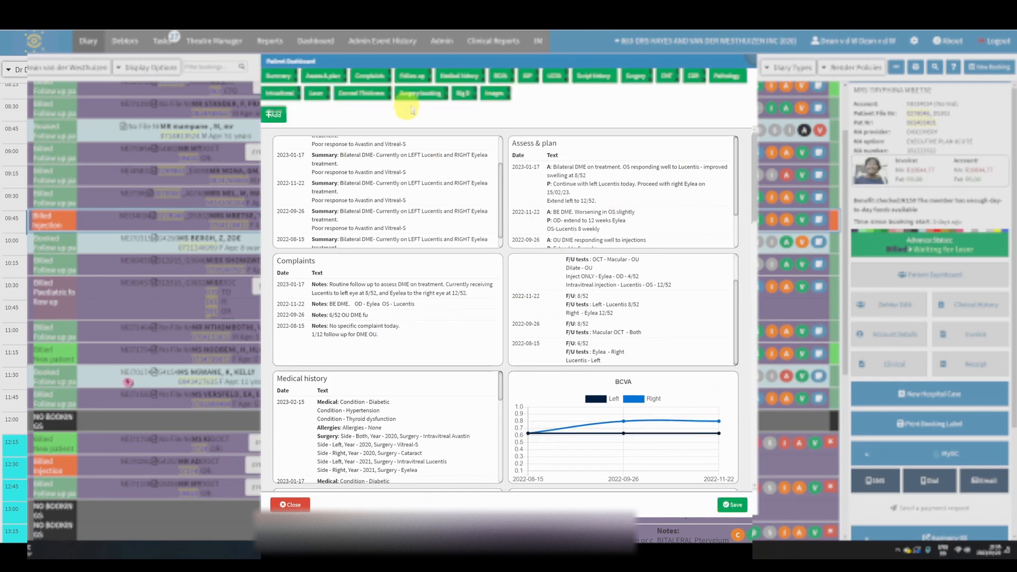
left_click(274, 124)
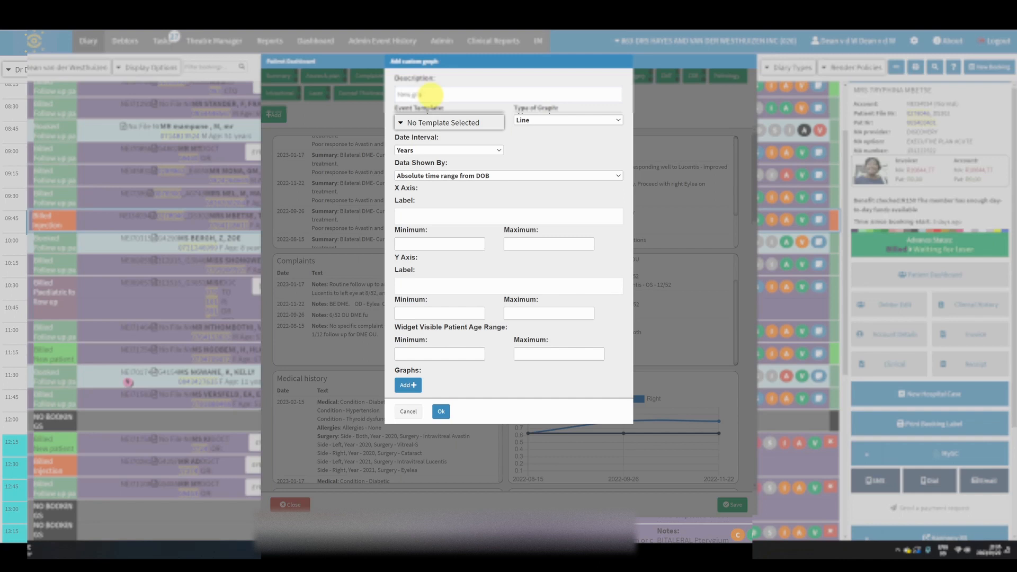
left_click(447, 122)
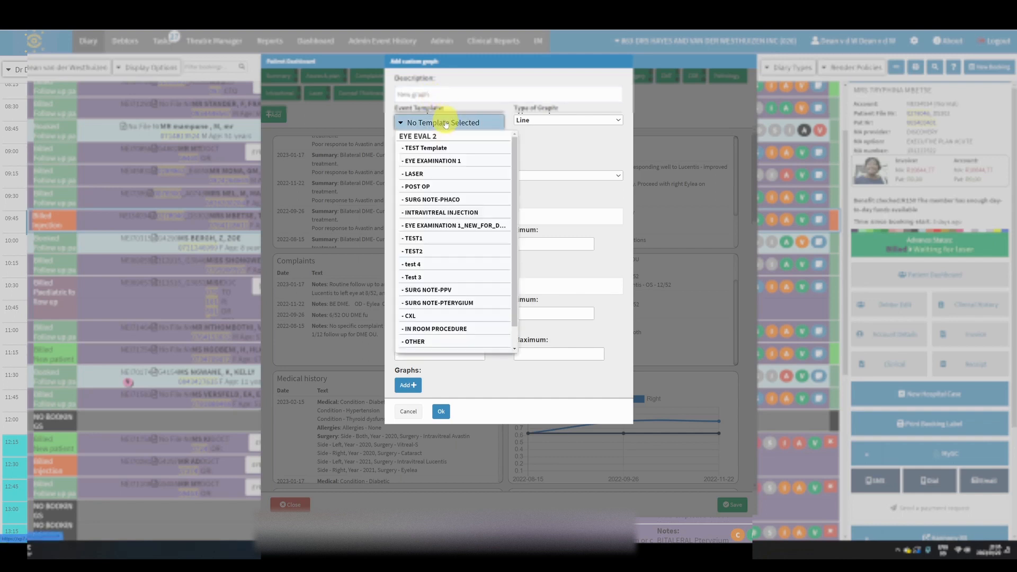
left_click(432, 161)
left_click(550, 119)
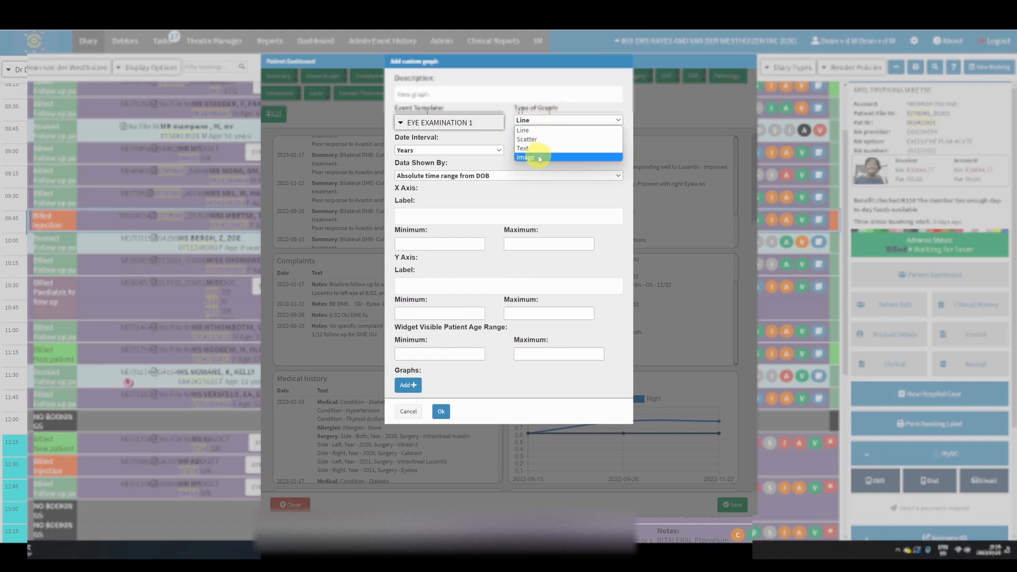
left_click(539, 131)
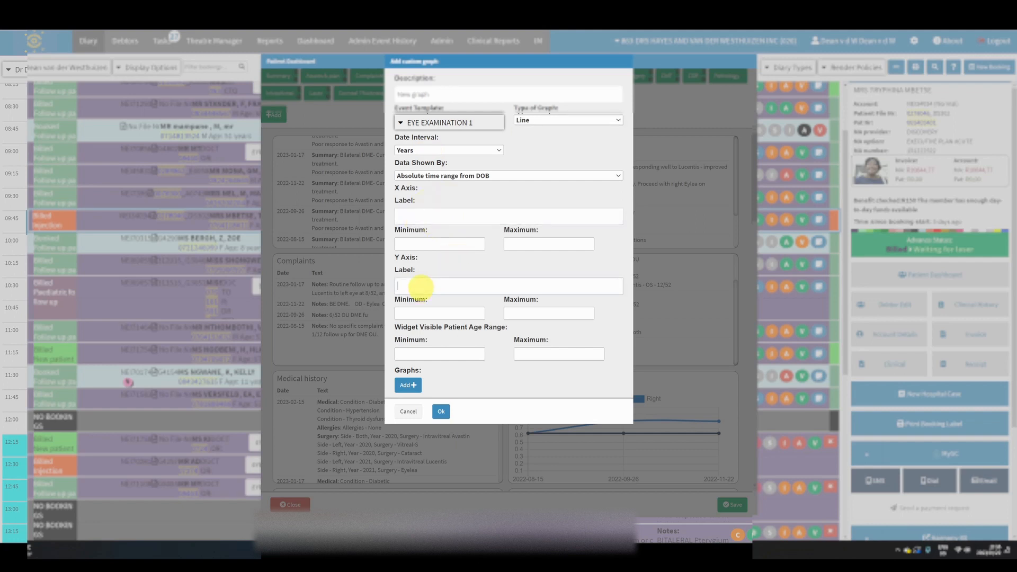
Add a series named A IOP to the custom graph, with the path Eye Vitals->Iop->Aiop->Left
left_click(418, 385)
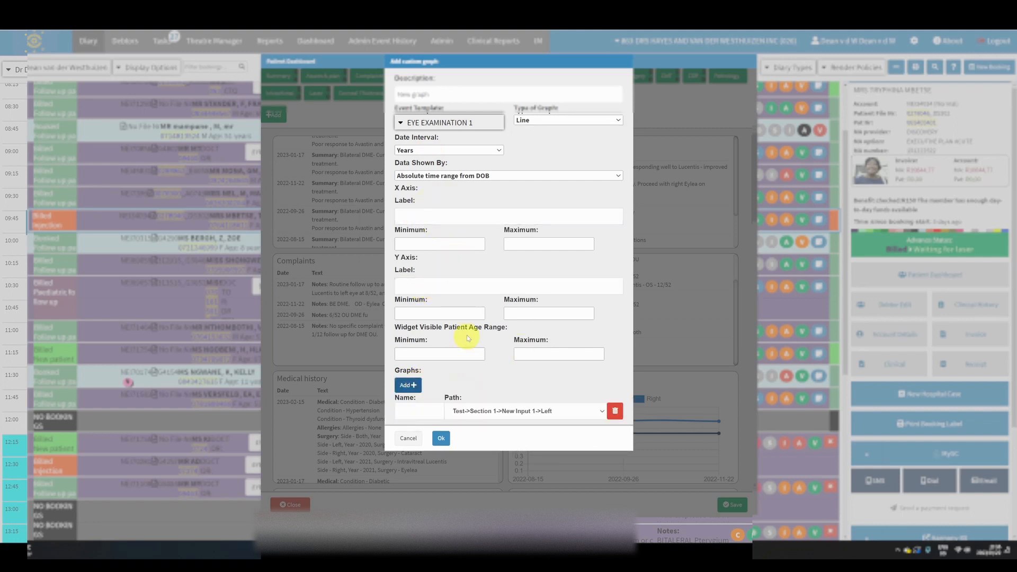
left_click(588, 411)
scroll(583, 339, "down", 5)
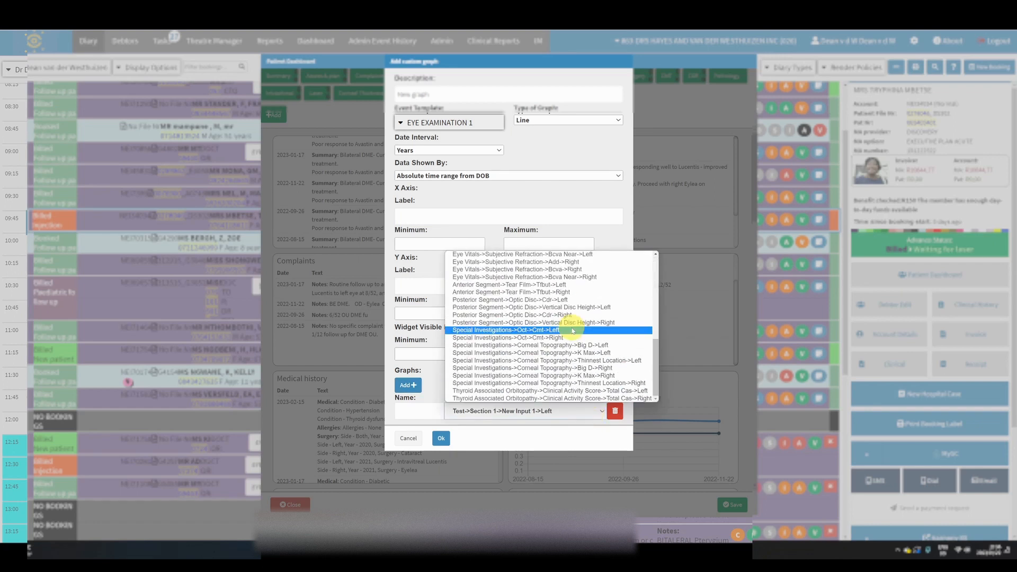
scroll(561, 348, "up", 8)
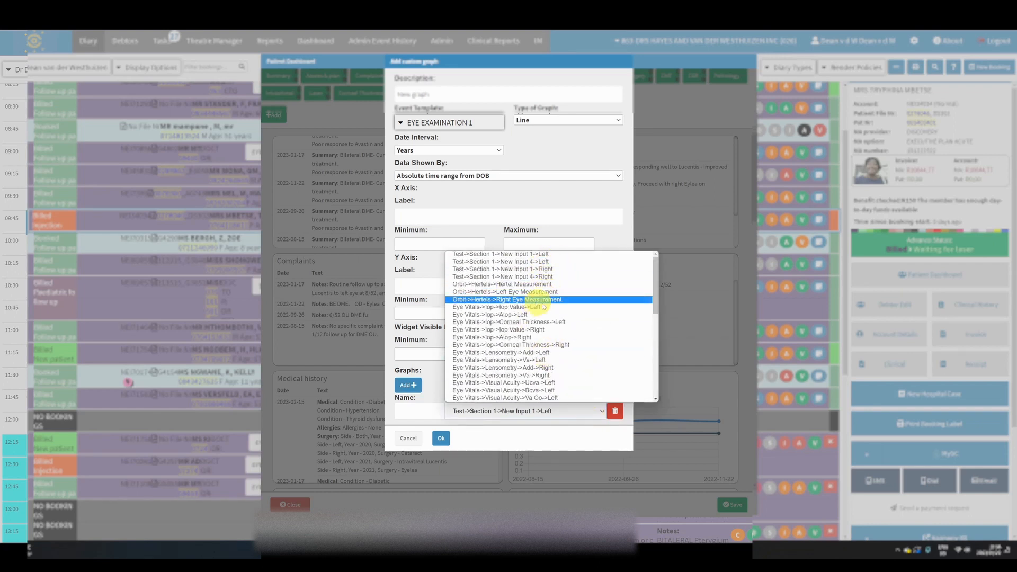
scroll(546, 317, "down", 3)
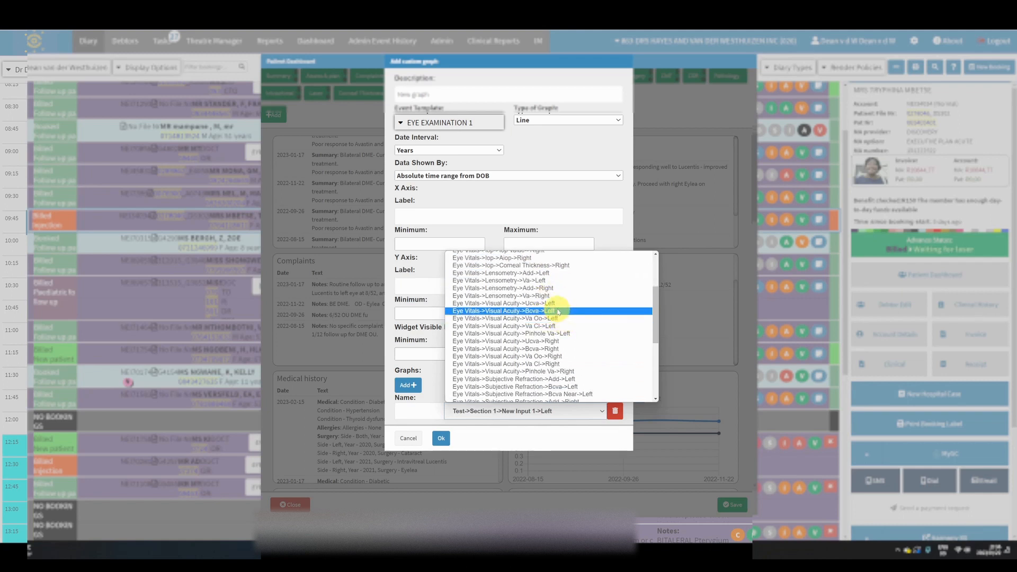
scroll(551, 305, "down", 3)
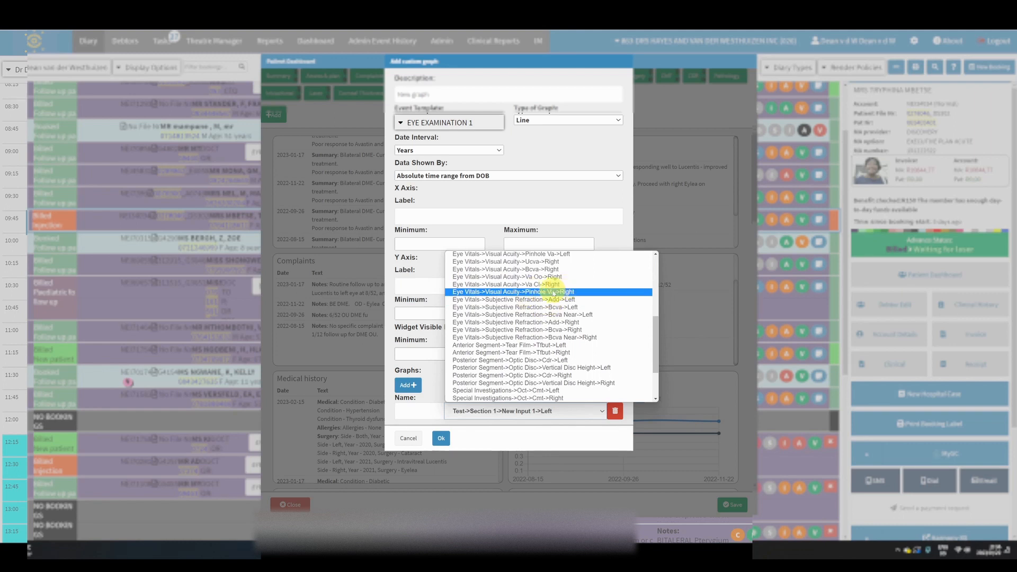
scroll(535, 297, "down", 3)
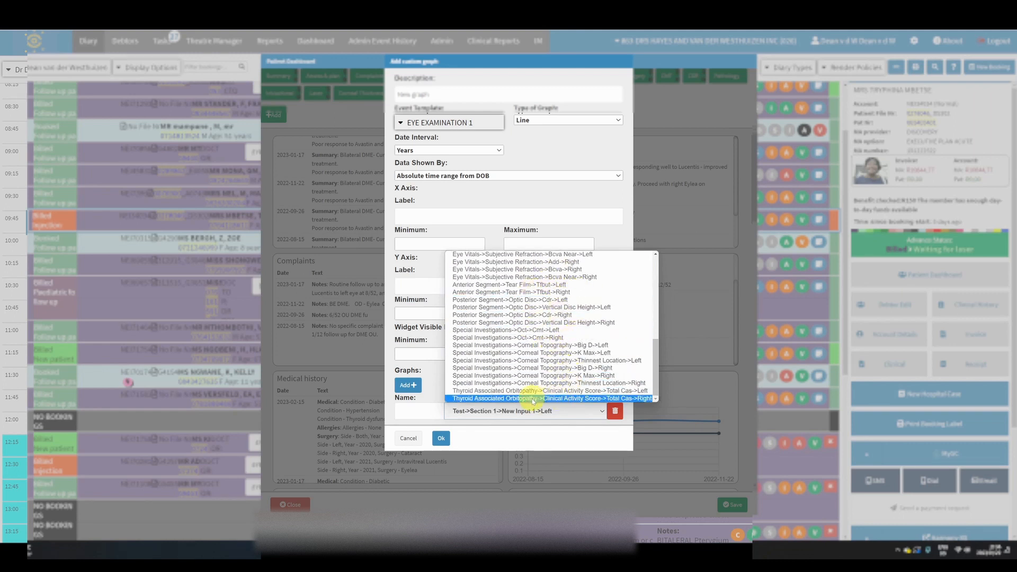
scroll(538, 398, "up", 5)
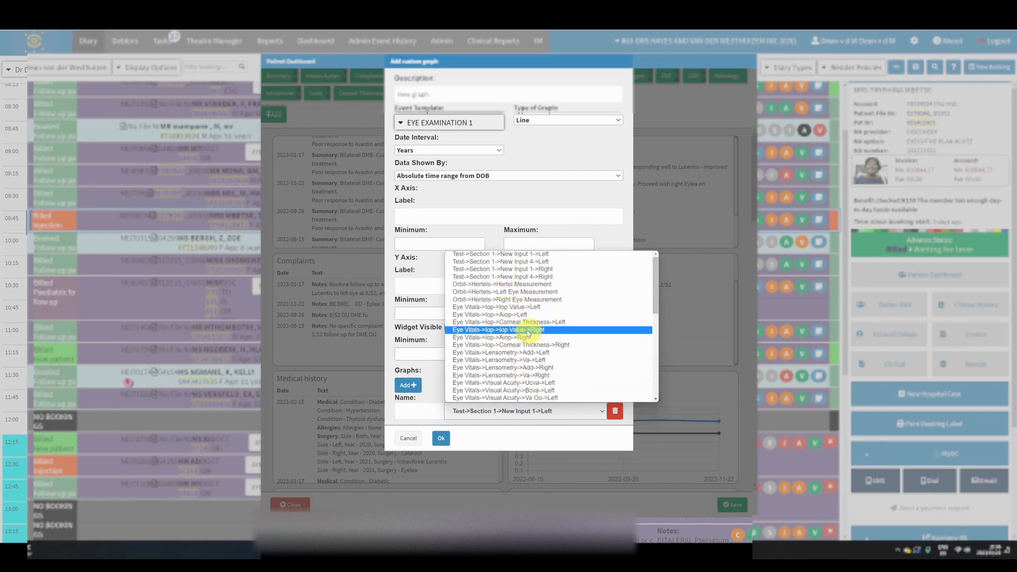
left_click(523, 315)
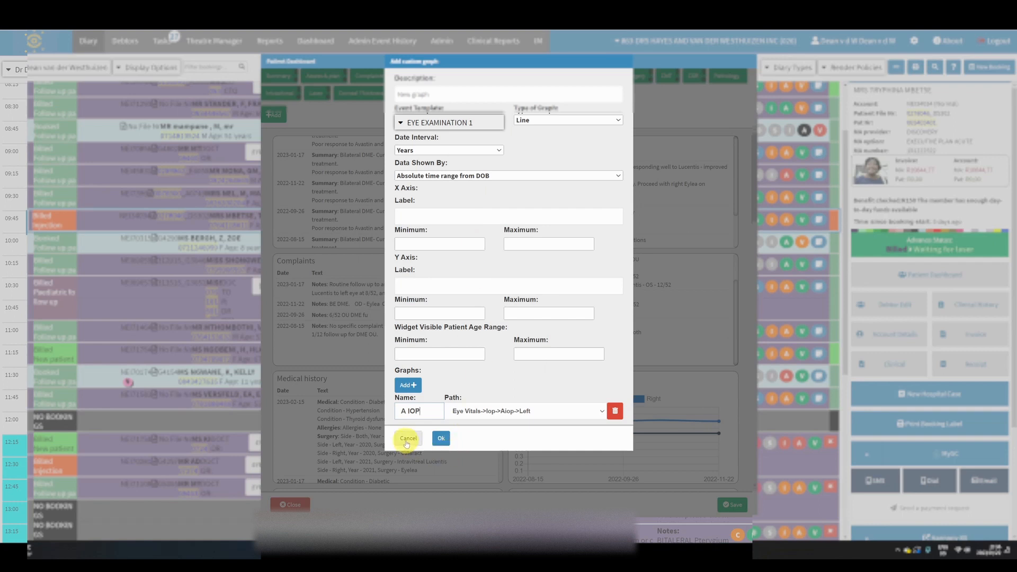
Switch the graph type to Text, look through the available data paths, and discard the custom graph
left_click(540, 124)
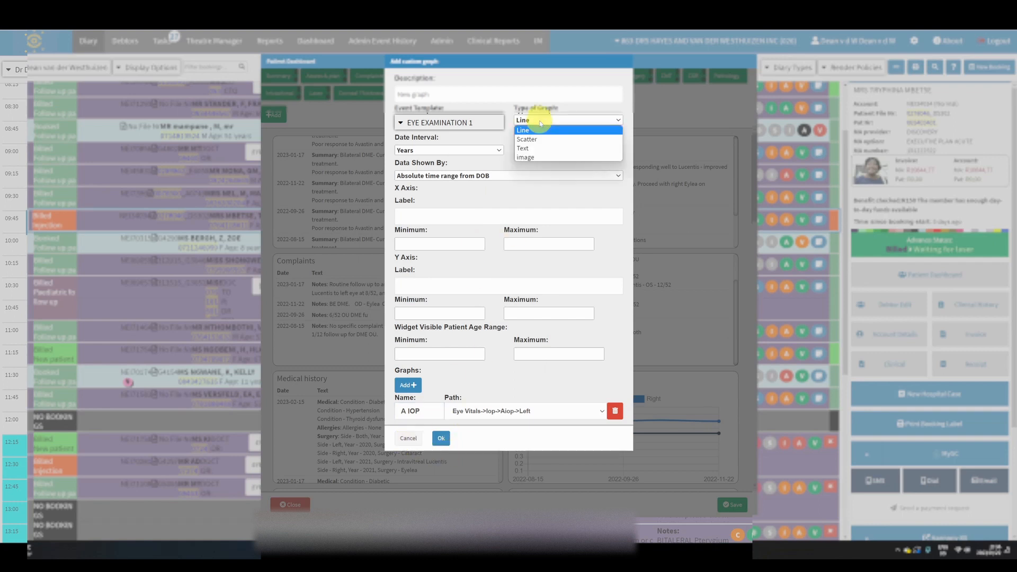
left_click(532, 148)
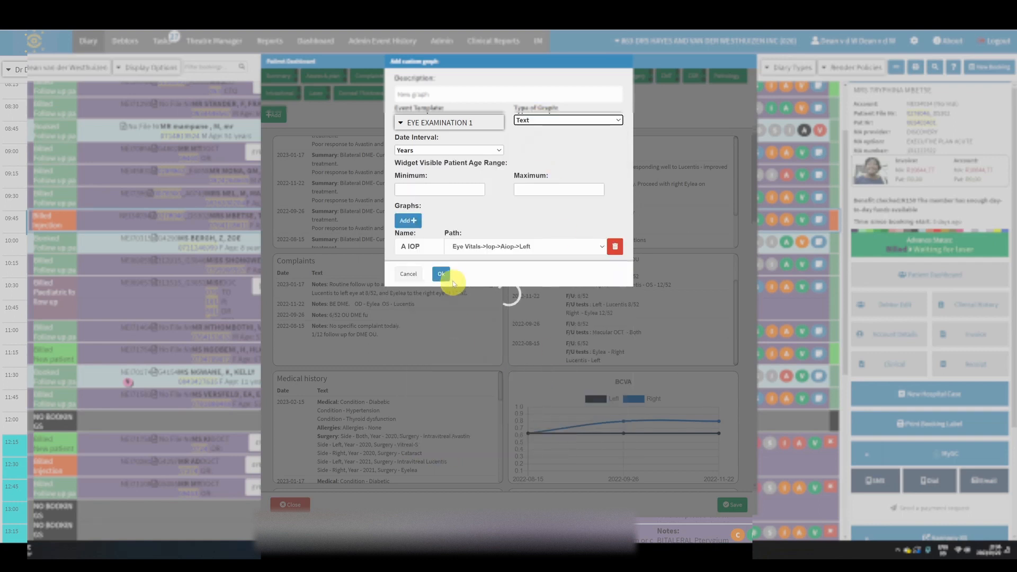
left_click(545, 248)
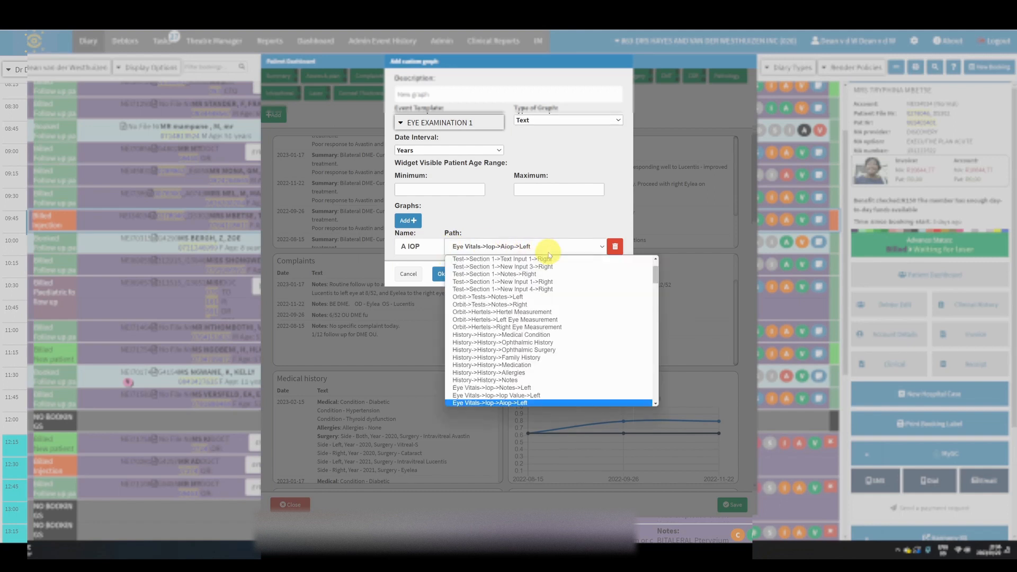
scroll(495, 356, "down", 10)
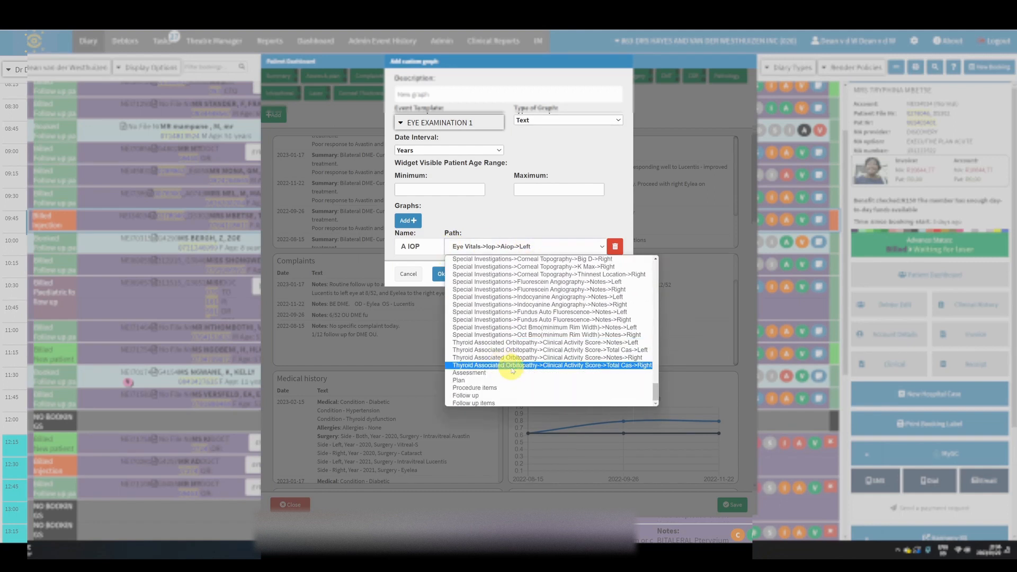
scroll(513, 371, "up", 10)
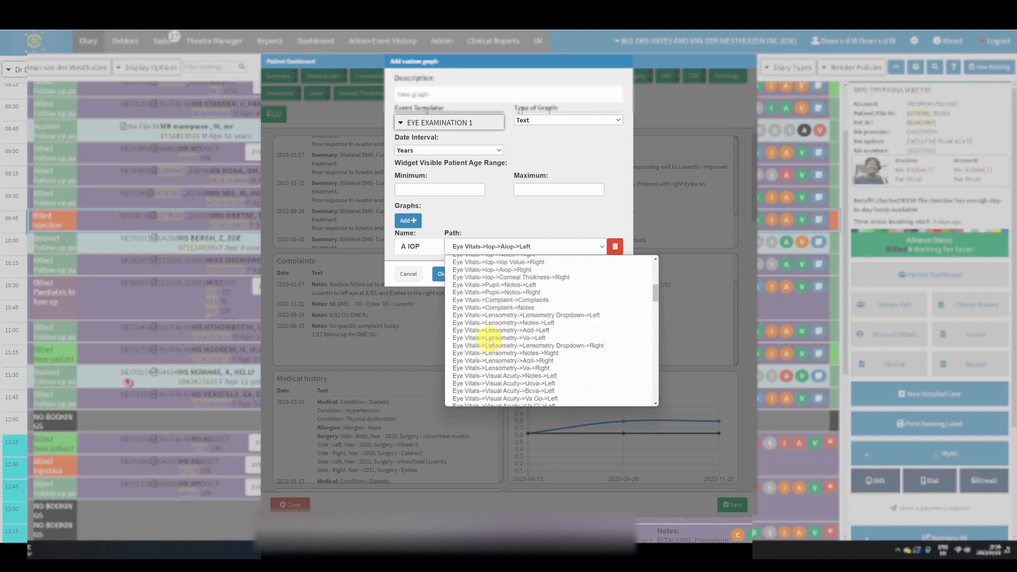
scroll(491, 343, "up", 5)
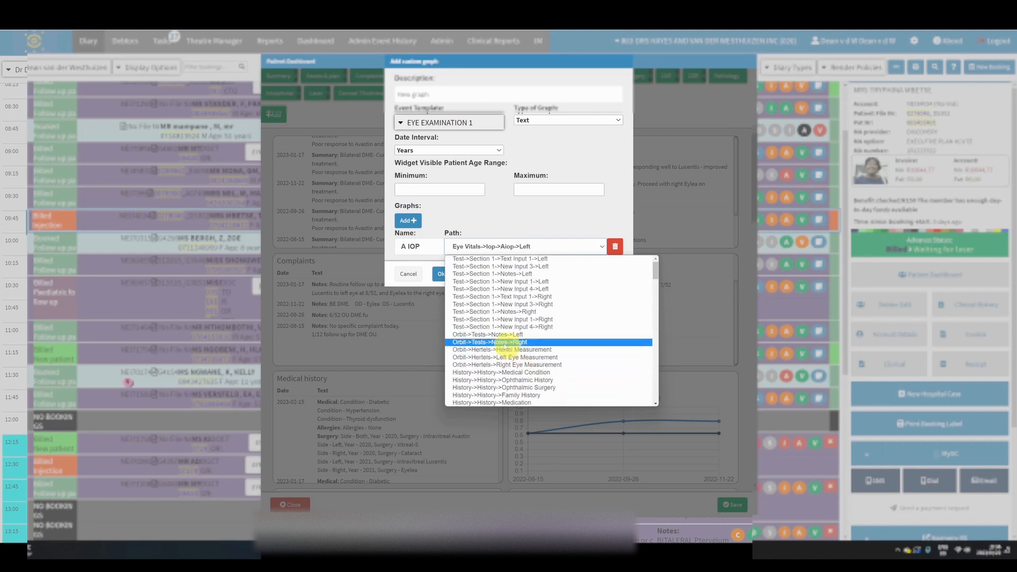
left_click(491, 227)
left_click(408, 274)
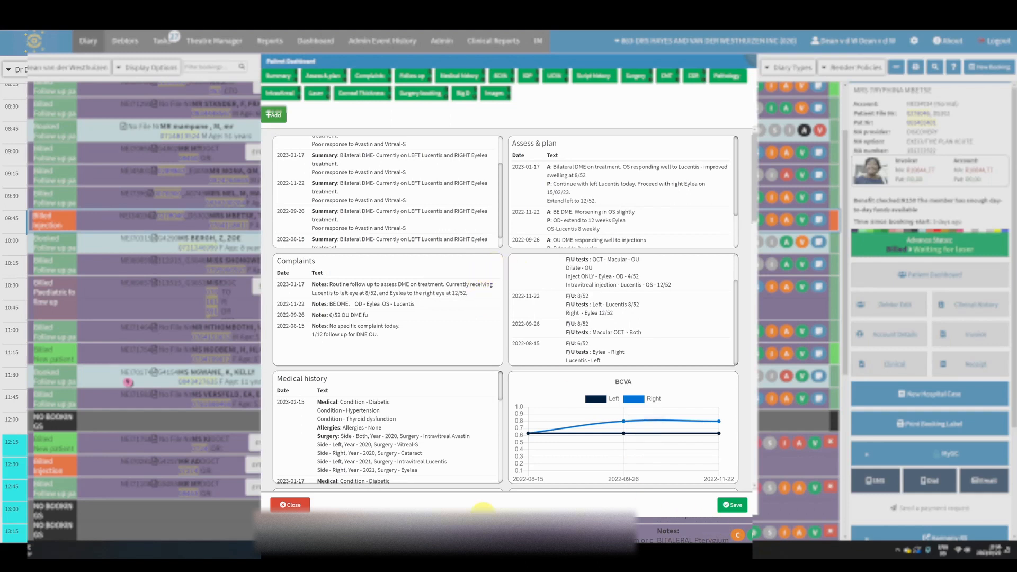
Review the Summary, Follow up and Medical history notes, the UCVA, IOP and CMT graphs, and the script history
left_click_drag(385, 241, 375, 193)
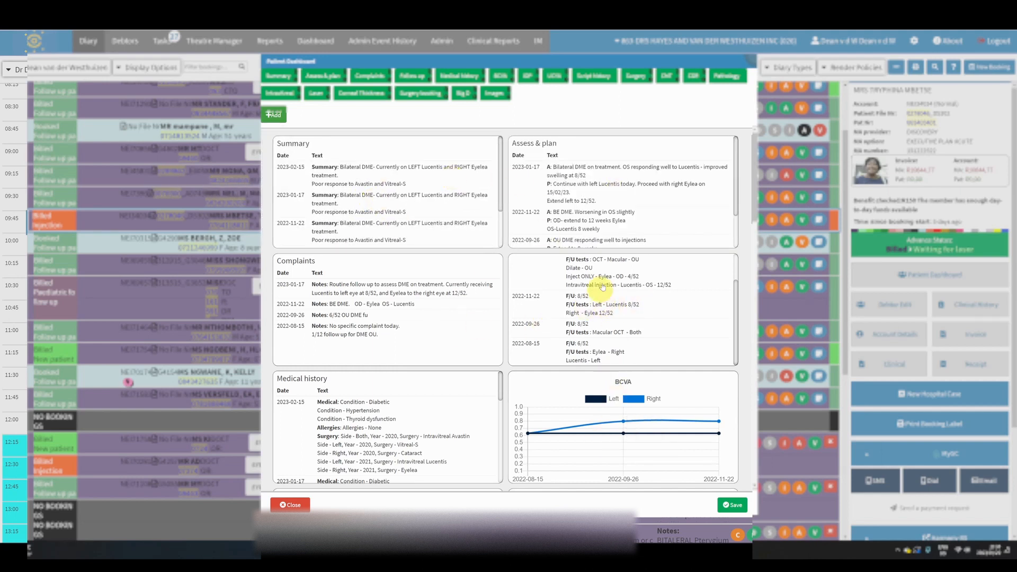
mouse_move(614, 420)
mouse_move(608, 432)
left_mouse_down()
mouse_move(609, 177)
mouse_move(605, 432)
mouse_move(606, 417)
left_mouse_up()
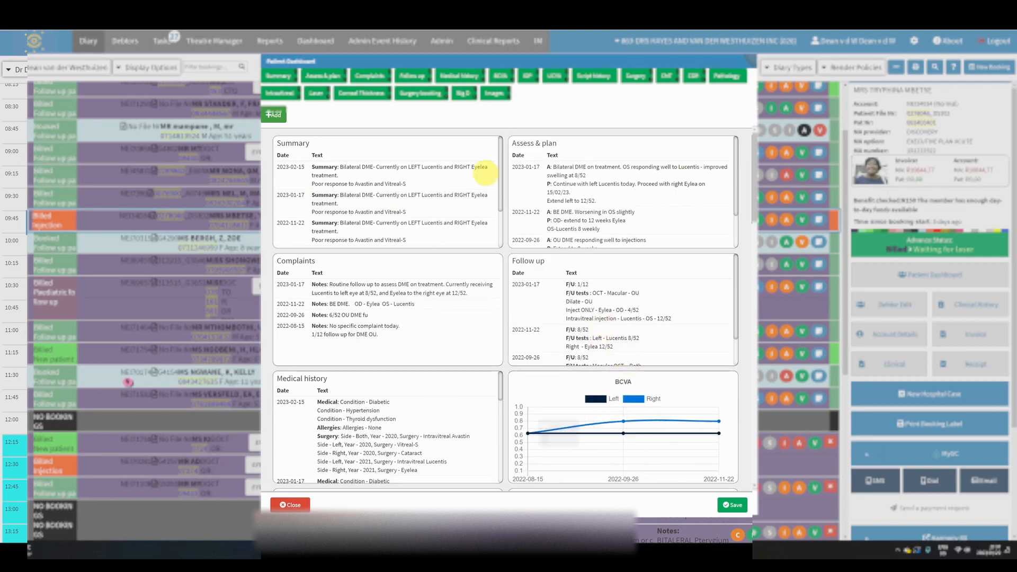
scroll(609, 418, "down", 7)
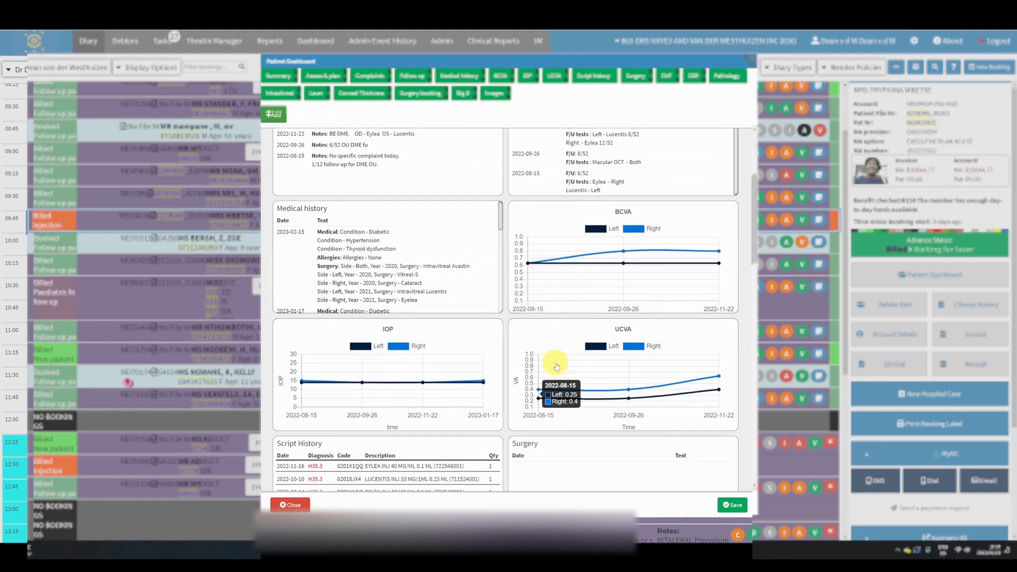
scroll(585, 424, "up", 3)
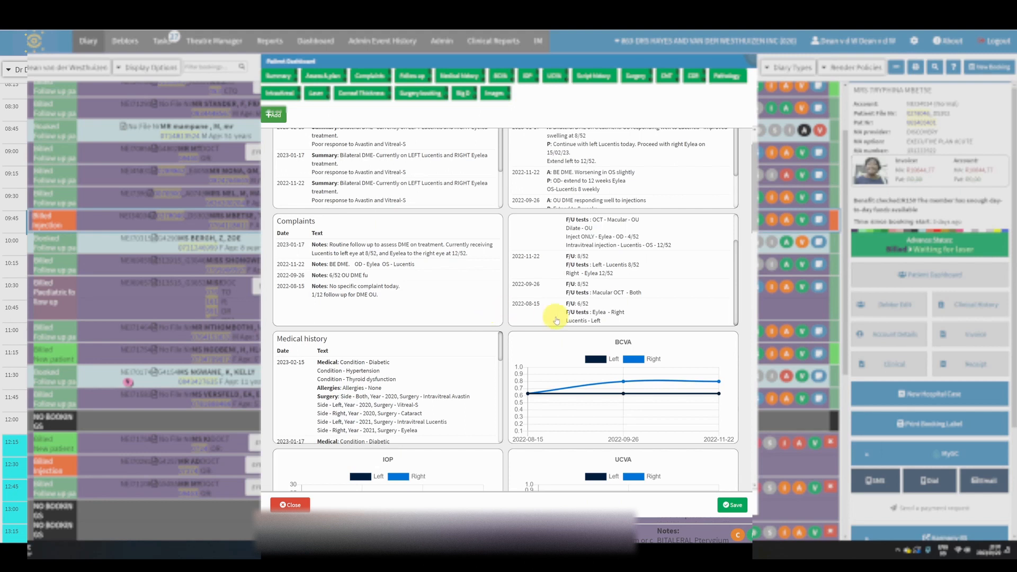
scroll(557, 313, "down", 10)
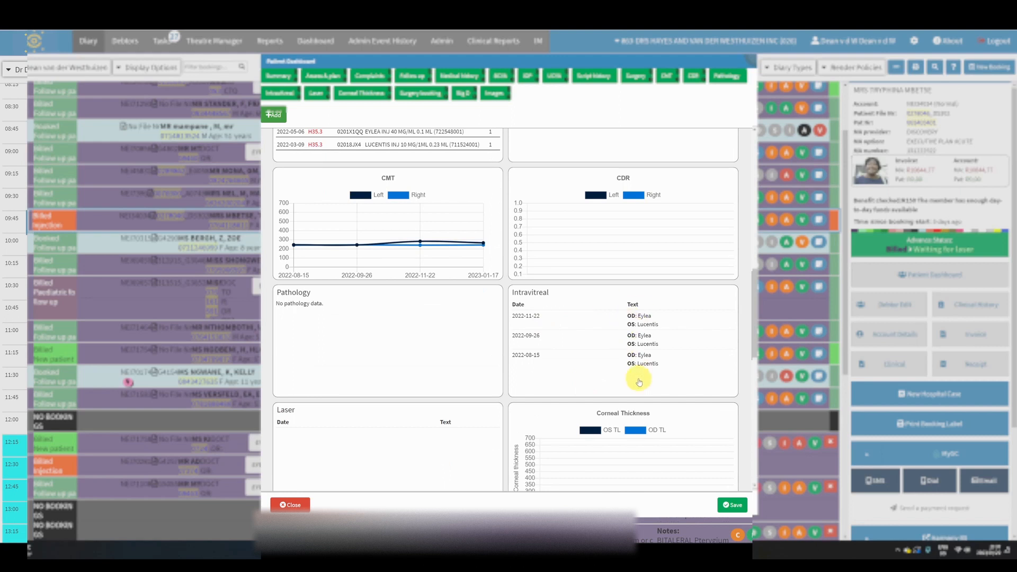
scroll(639, 381, "up", 3)
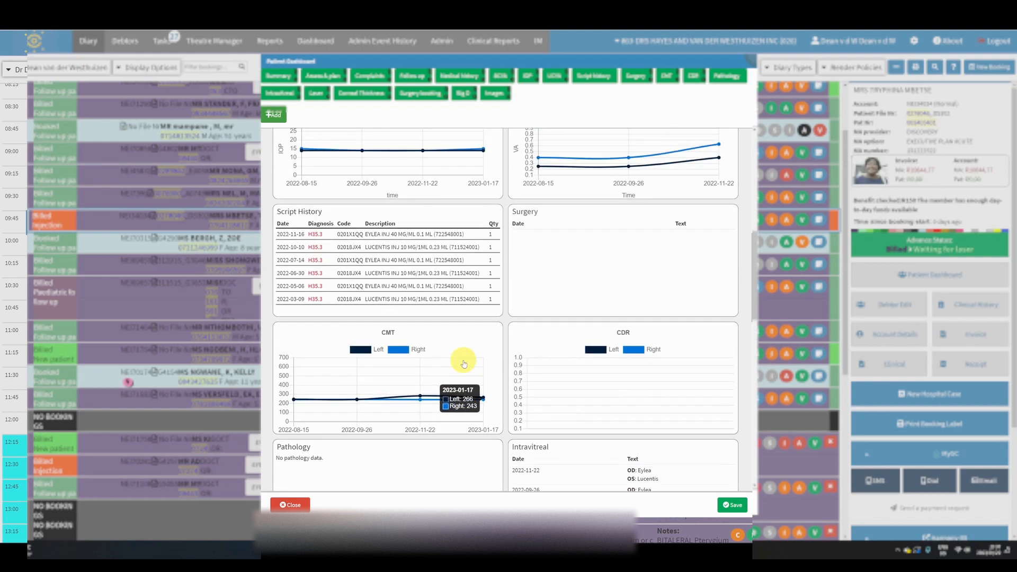
scroll(464, 364, "up", 2)
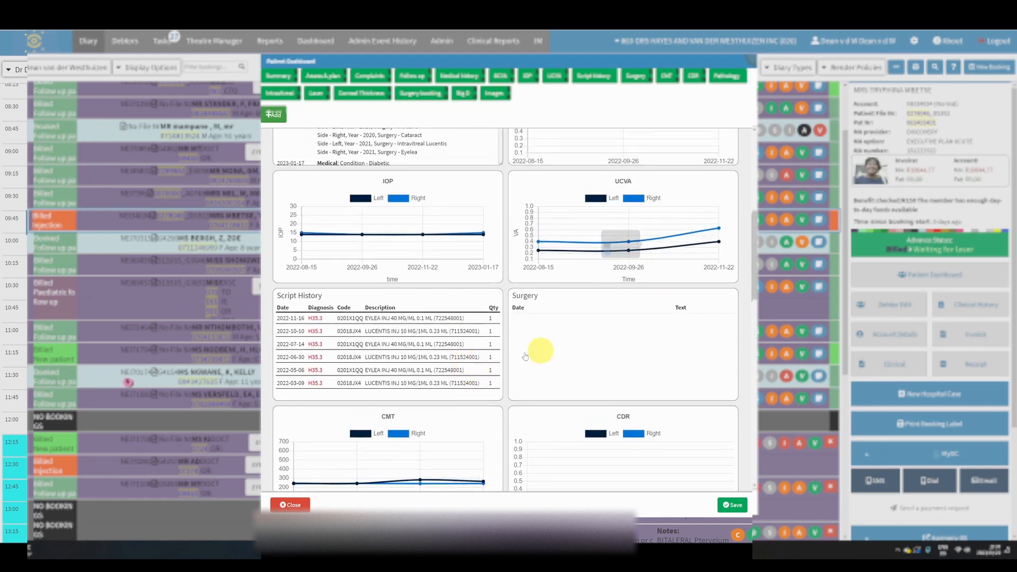
scroll(466, 366, "up", 3)
scroll(345, 387, "down", 3)
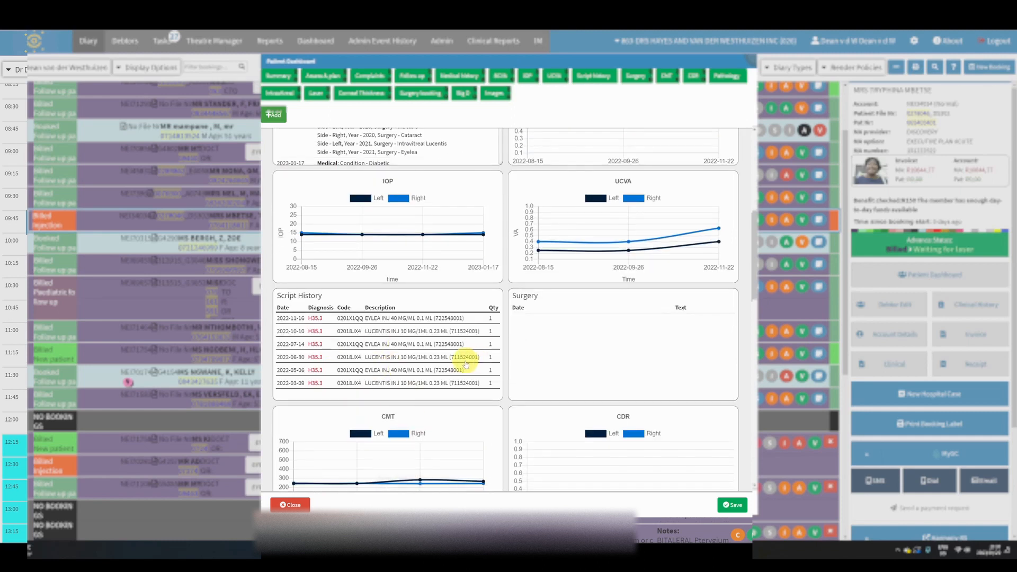
scroll(460, 360, "up", 5)
scroll(472, 379, "down", 3)
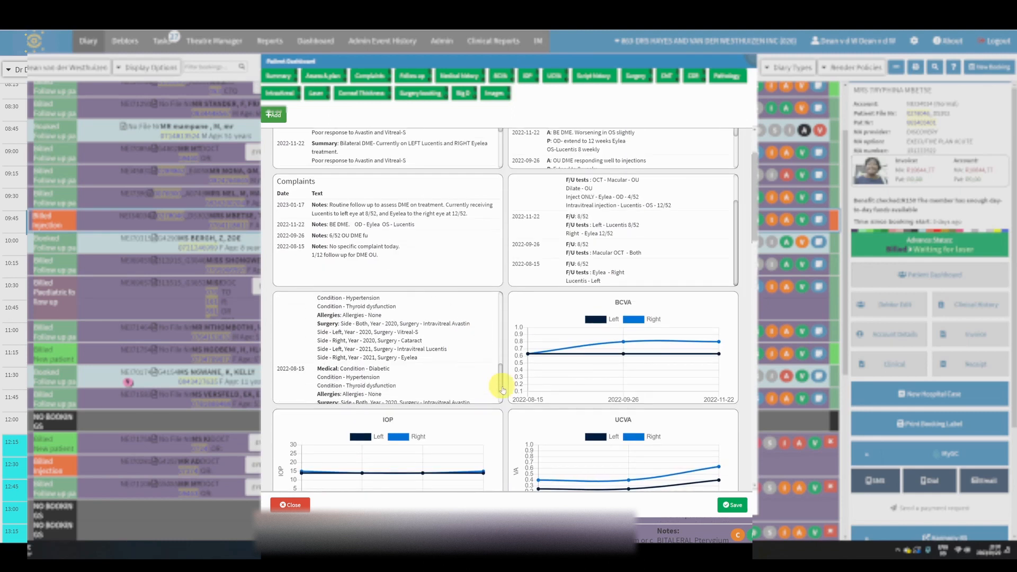
Examine the Pathology, Intravitreal, Laser, Corneal Thickness, Surgery booking and Big D widgets
scroll(503, 390, "down", 12)
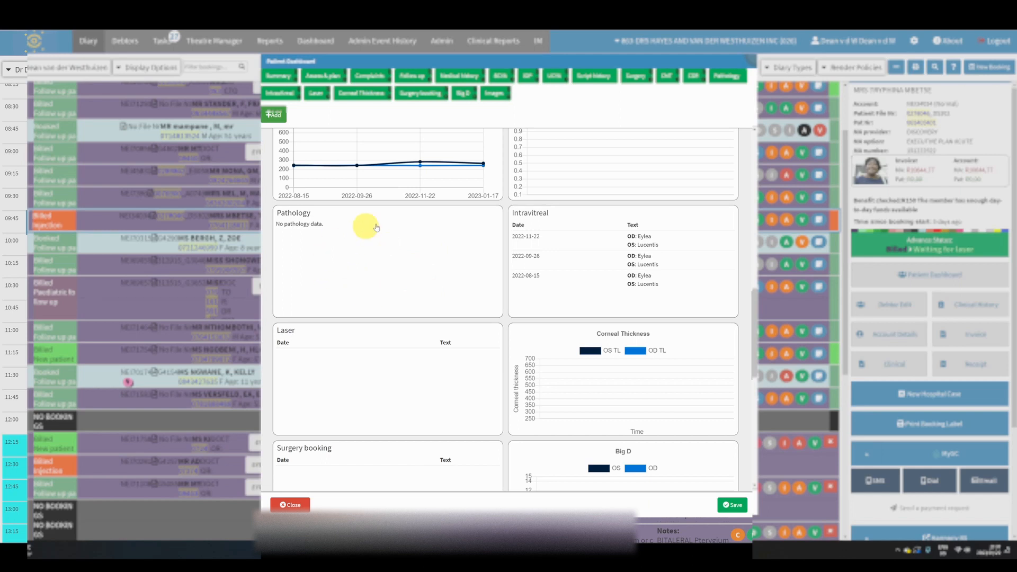
scroll(415, 281, "up", 2)
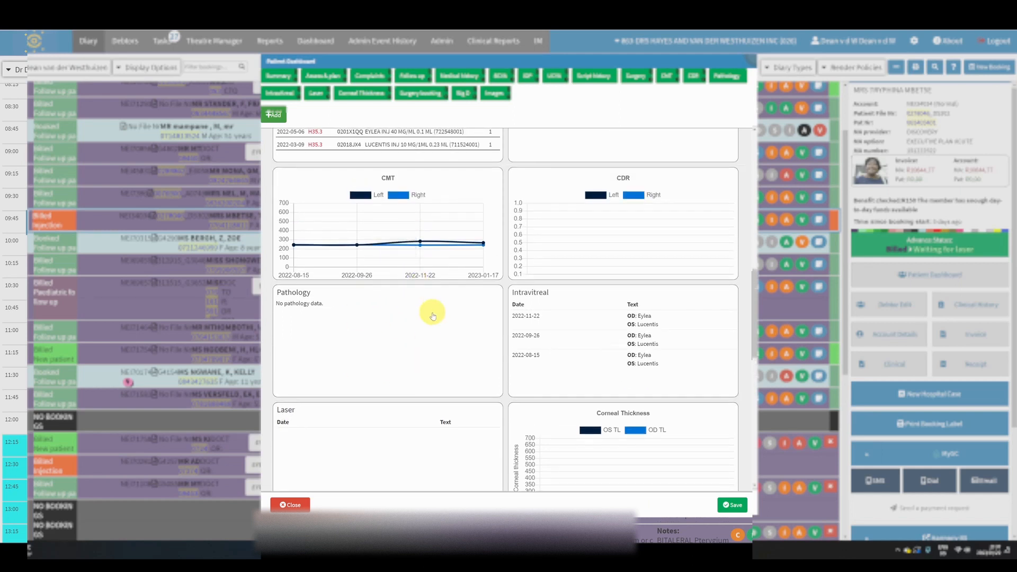
scroll(429, 311, "down", 2)
scroll(409, 364, "down", 2)
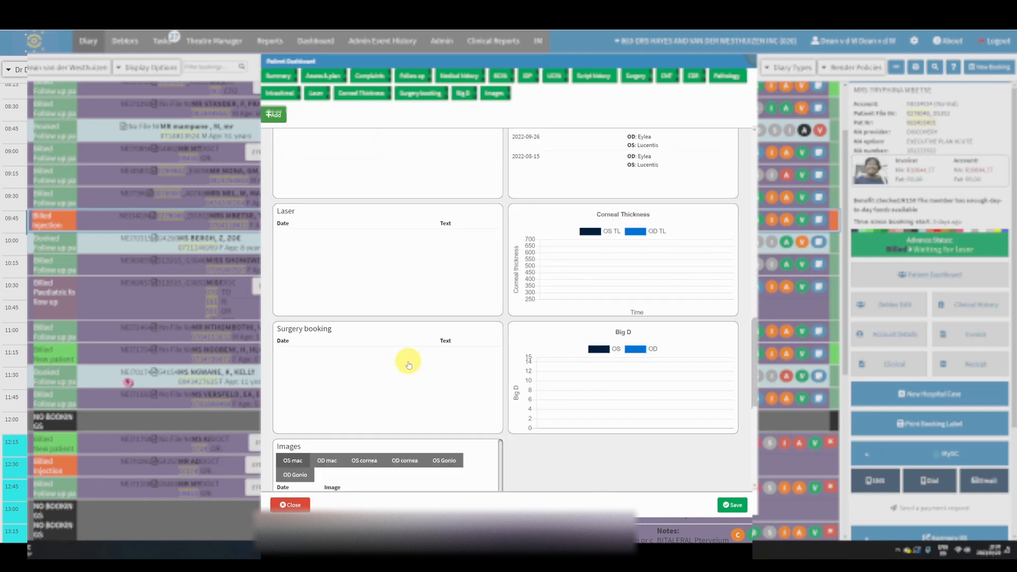
scroll(408, 365, "up", 6)
scroll(408, 364, "down", 6)
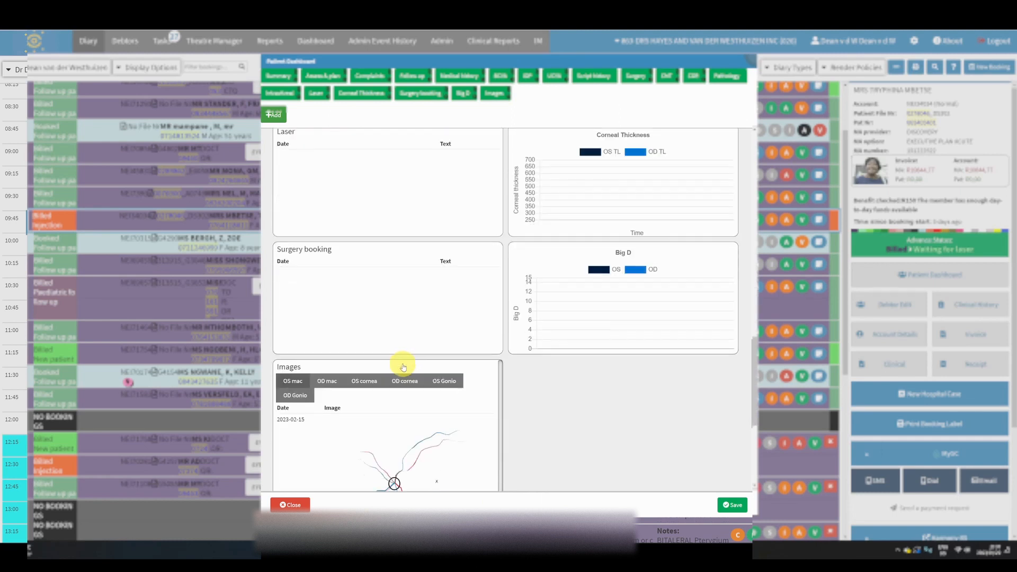
scroll(380, 398, "up", 2)
scroll(538, 425, "up", 2)
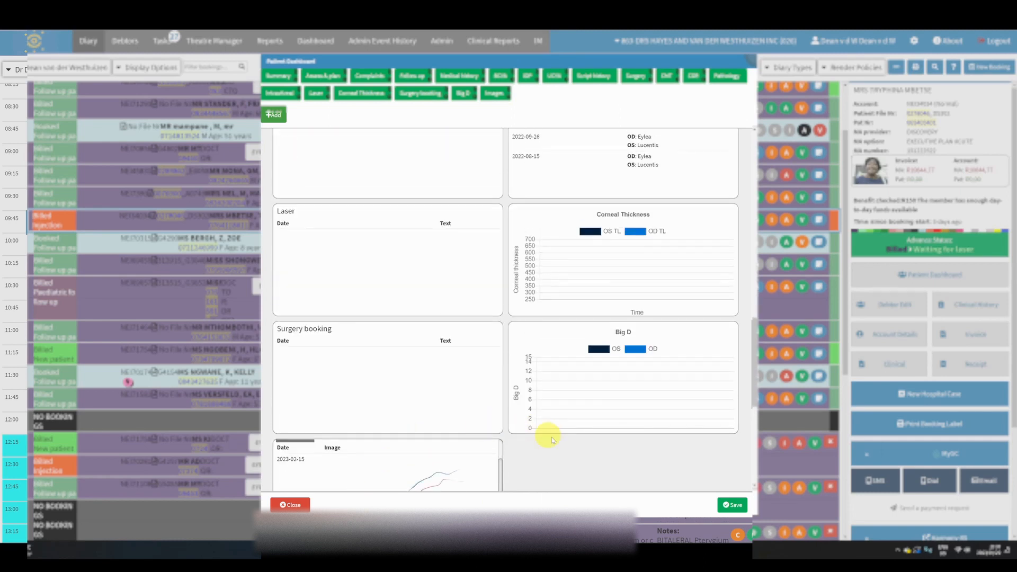
scroll(543, 423, "down", 4)
scroll(408, 324, "up", 3)
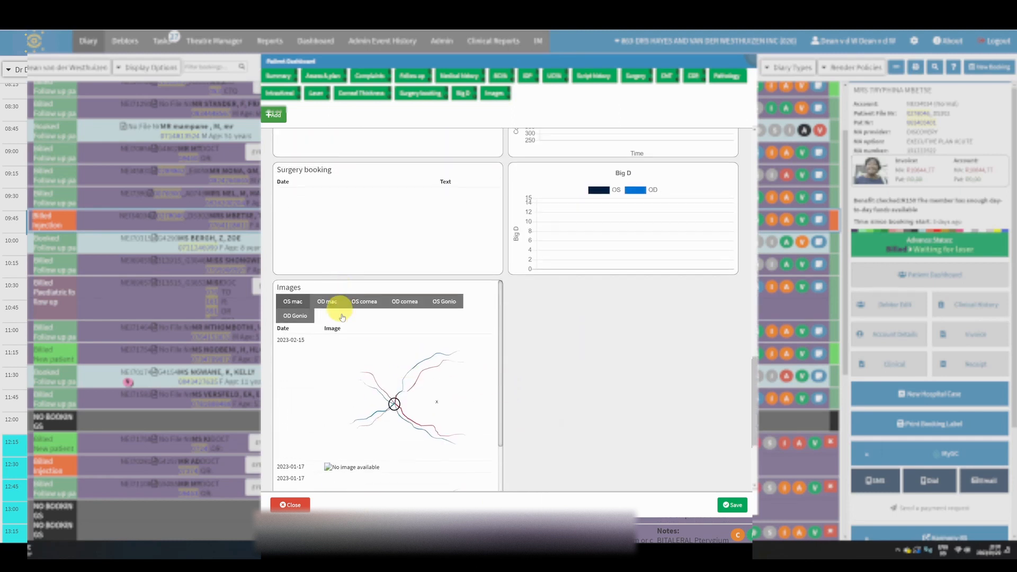
View the OS cornea, OS mac, OD Gonio and OD cornea drawings in the Images widget, including earlier visits, and return to the Summary
left_click(361, 302)
left_click(423, 306)
left_click(360, 304)
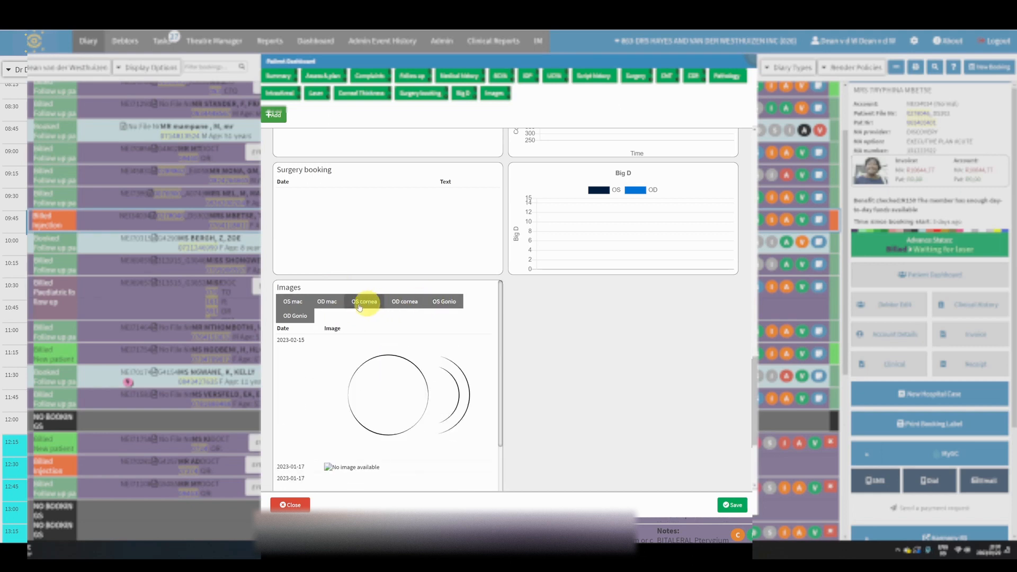
left_click(293, 301)
left_click(295, 316)
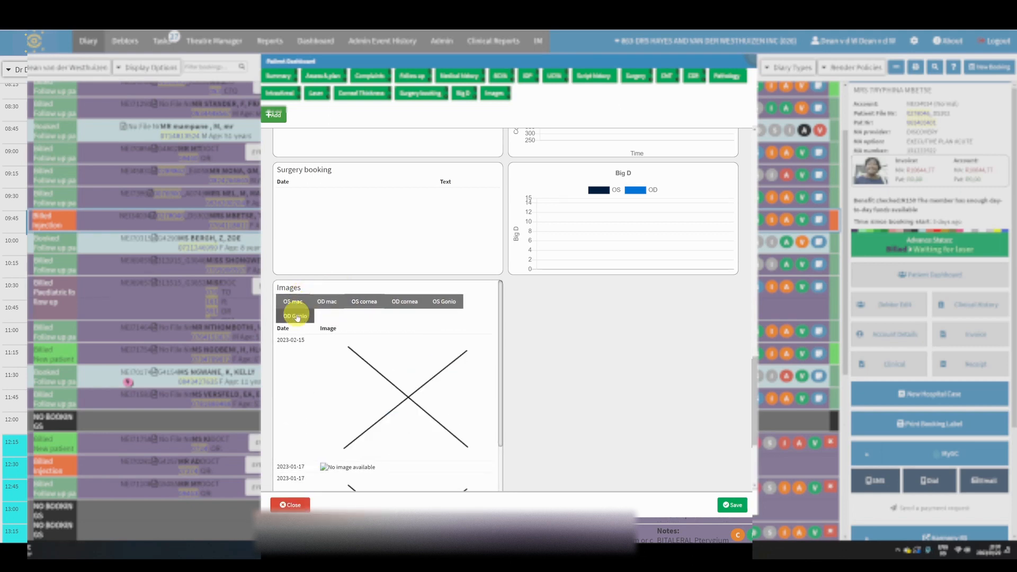
left_click(400, 302)
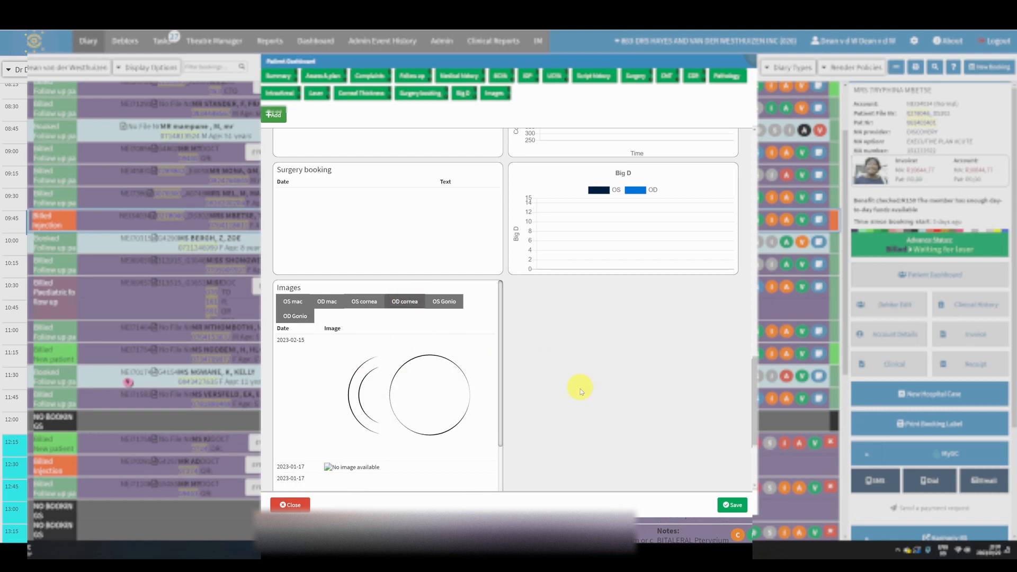
scroll(422, 389, "down", 5)
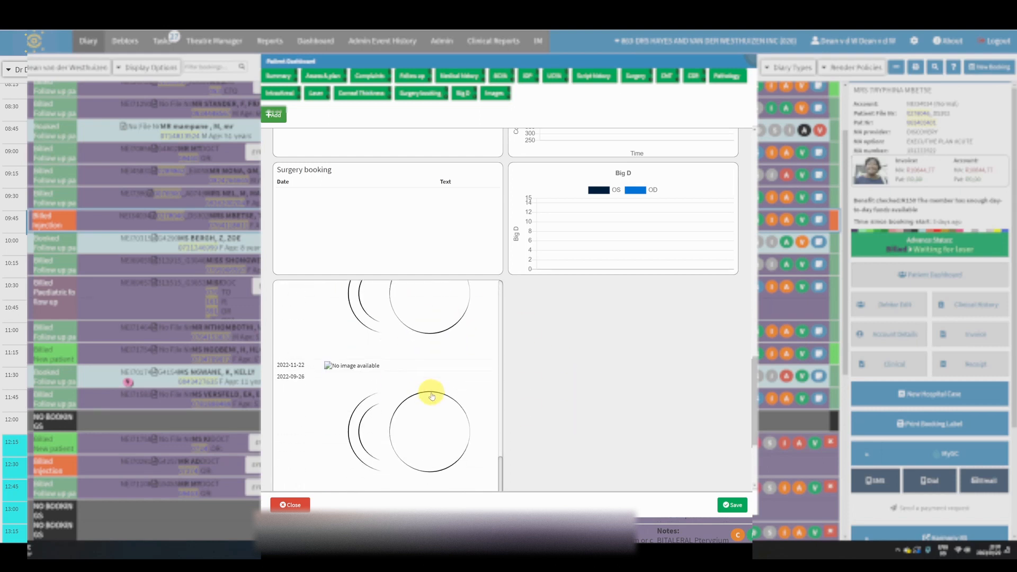
scroll(432, 399, "down", 2)
scroll(646, 381, "up", 10)
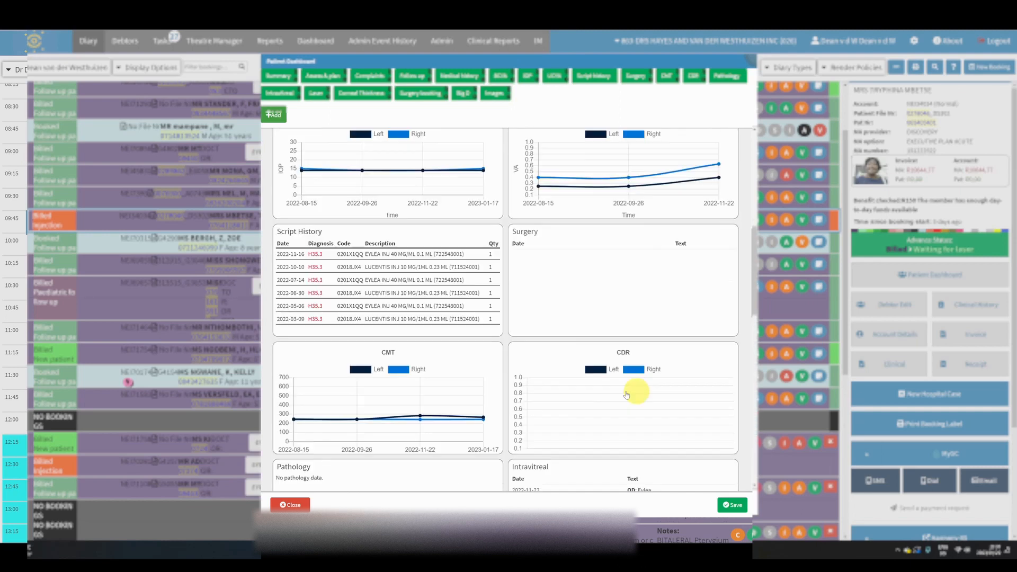
scroll(547, 405, "up", 4)
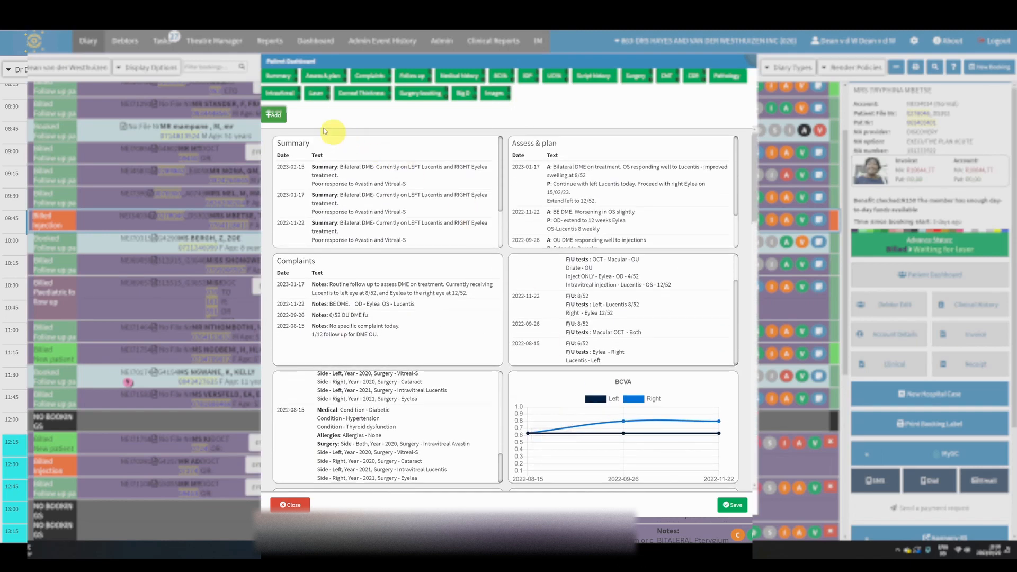